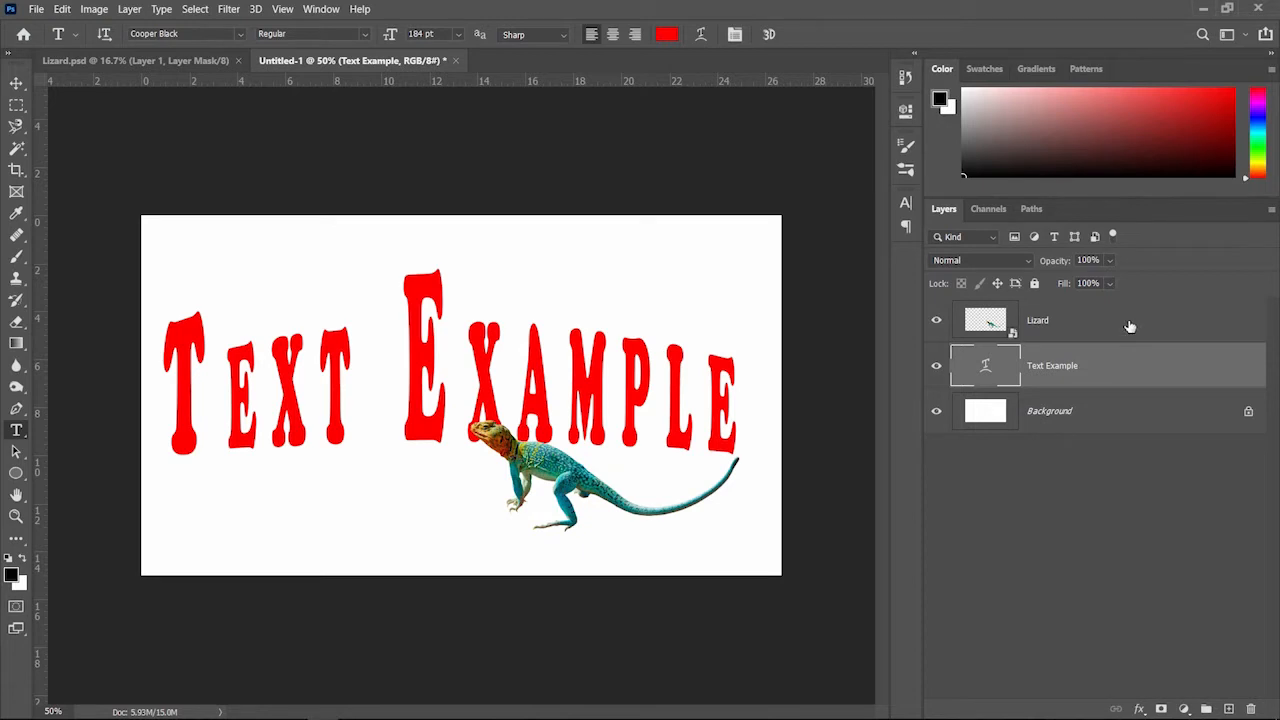
{"action": "left_click", "coordinate": [1130, 327]}
{"action": "left_click", "coordinate": [94, 9]}
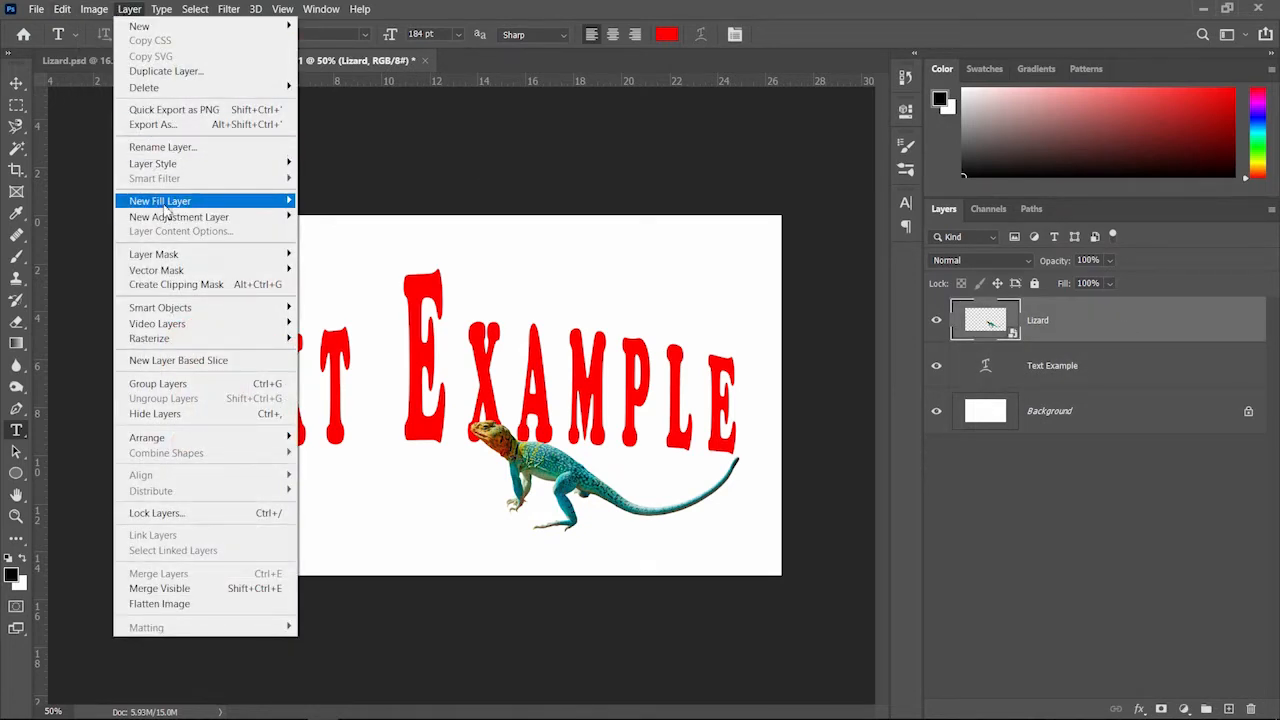
{"action": "mouse_move", "coordinate": [171, 173]}
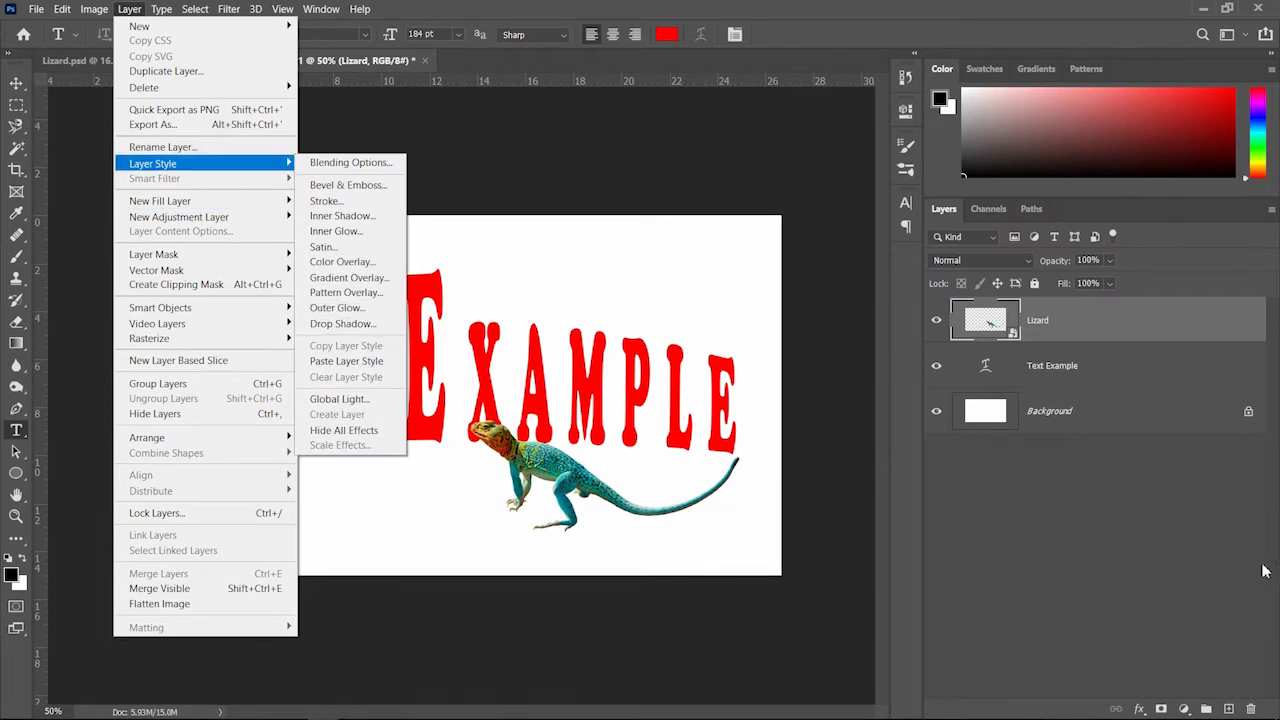
{"action": "left_click", "coordinate": [1146, 579]}
{"action": "left_click", "coordinate": [1146, 577]}
{"action": "left_click", "coordinate": [1160, 334]}
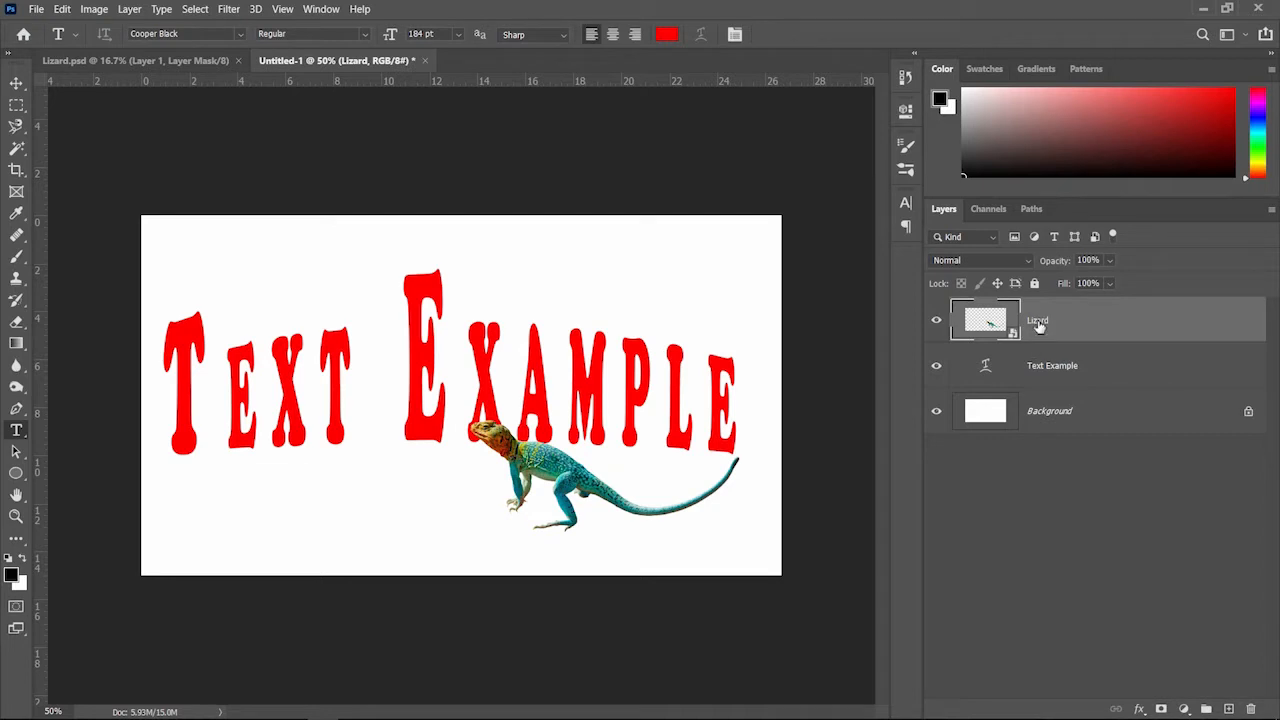
{"action": "double_click", "coordinate": [1038, 320]}
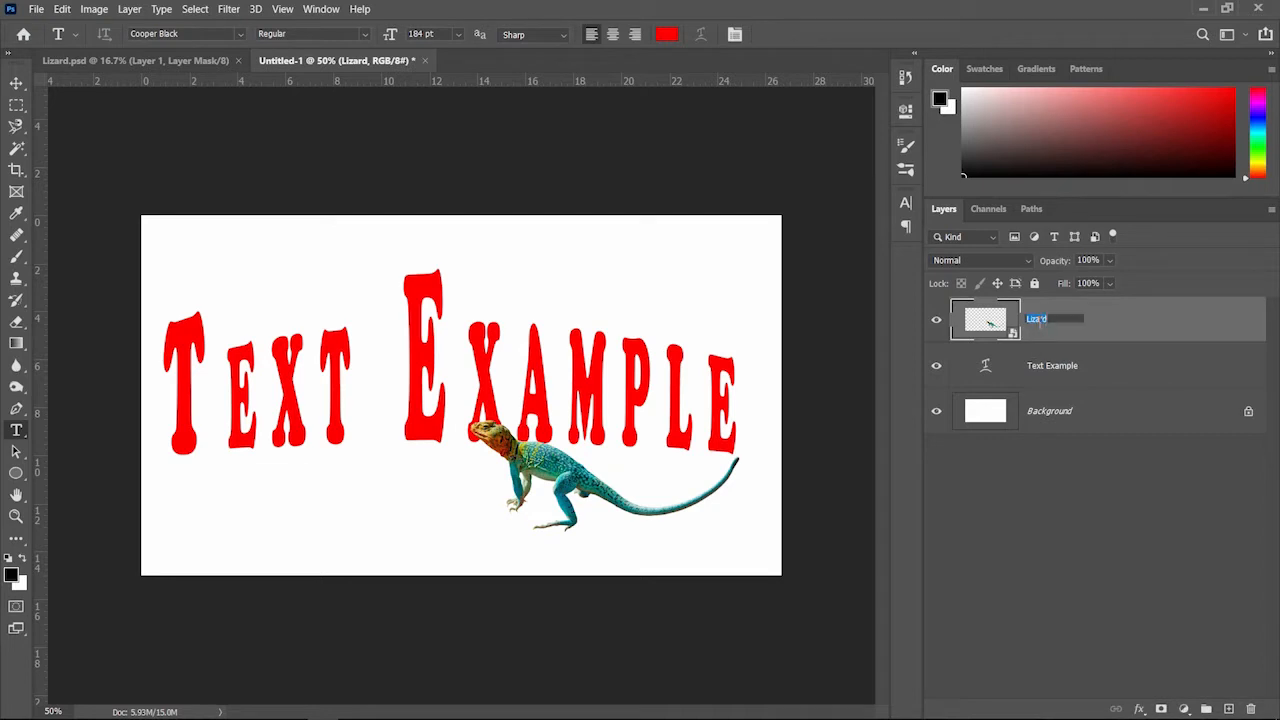
{"action": "left_click", "coordinate": [1135, 331]}
Add a drop shadow to the Lizard layer, reset it to default settings, and set a 30 px distance and 40° angle
{"action": "double_click", "coordinate": [952, 298]}
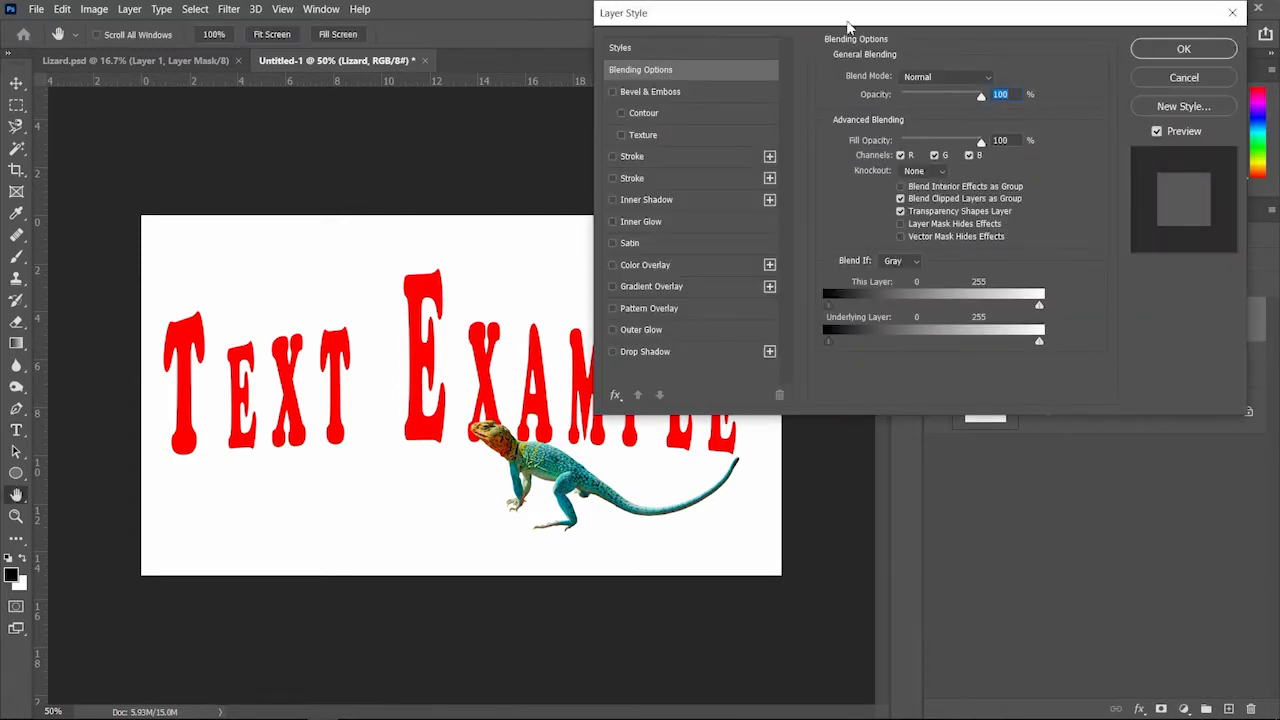
{"action": "left_click_drag", "start_coordinate": [849, 26], "coordinate": [850, 69]}
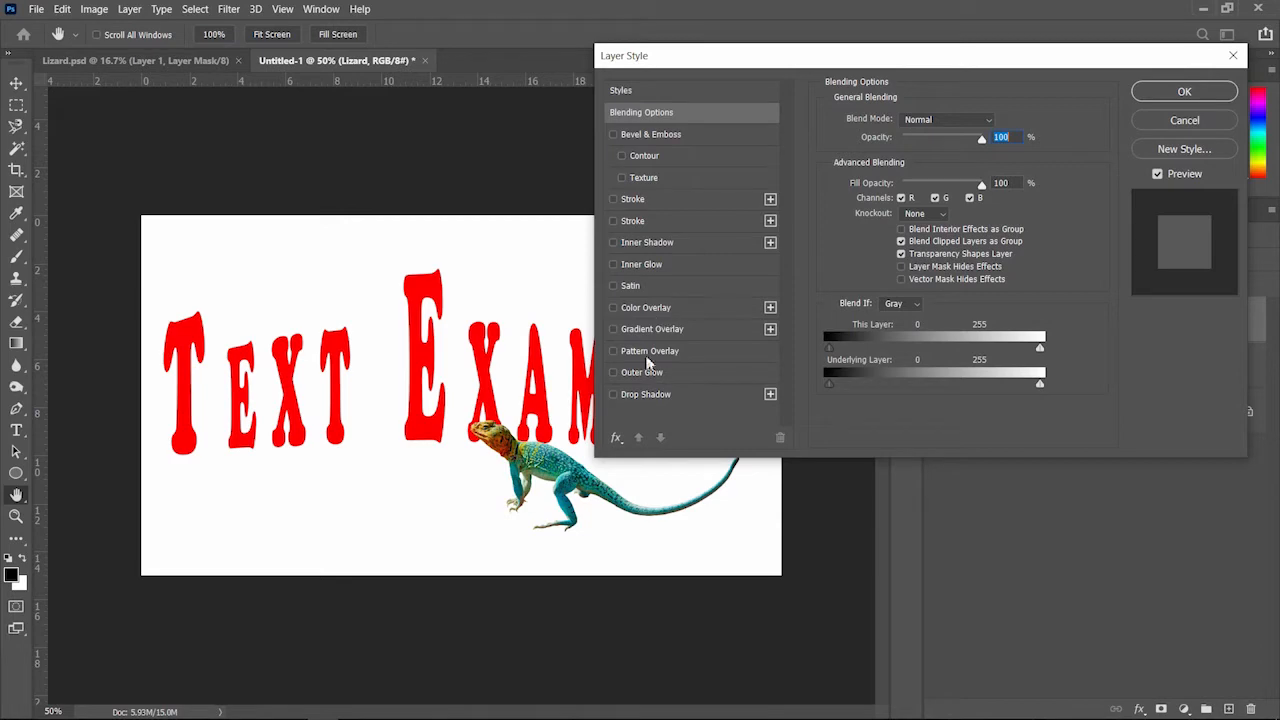
{"action": "left_click_drag", "start_coordinate": [838, 70], "coordinate": [861, 55]}
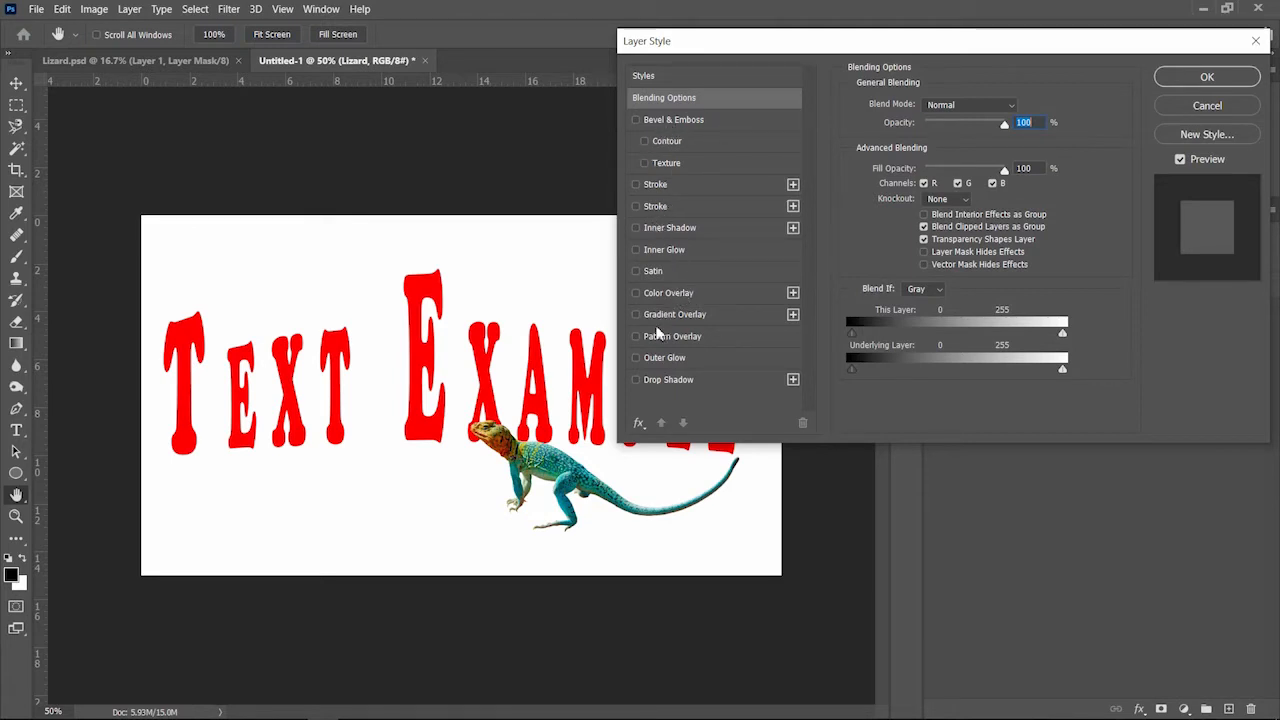
{"action": "left_click", "coordinate": [706, 380]}
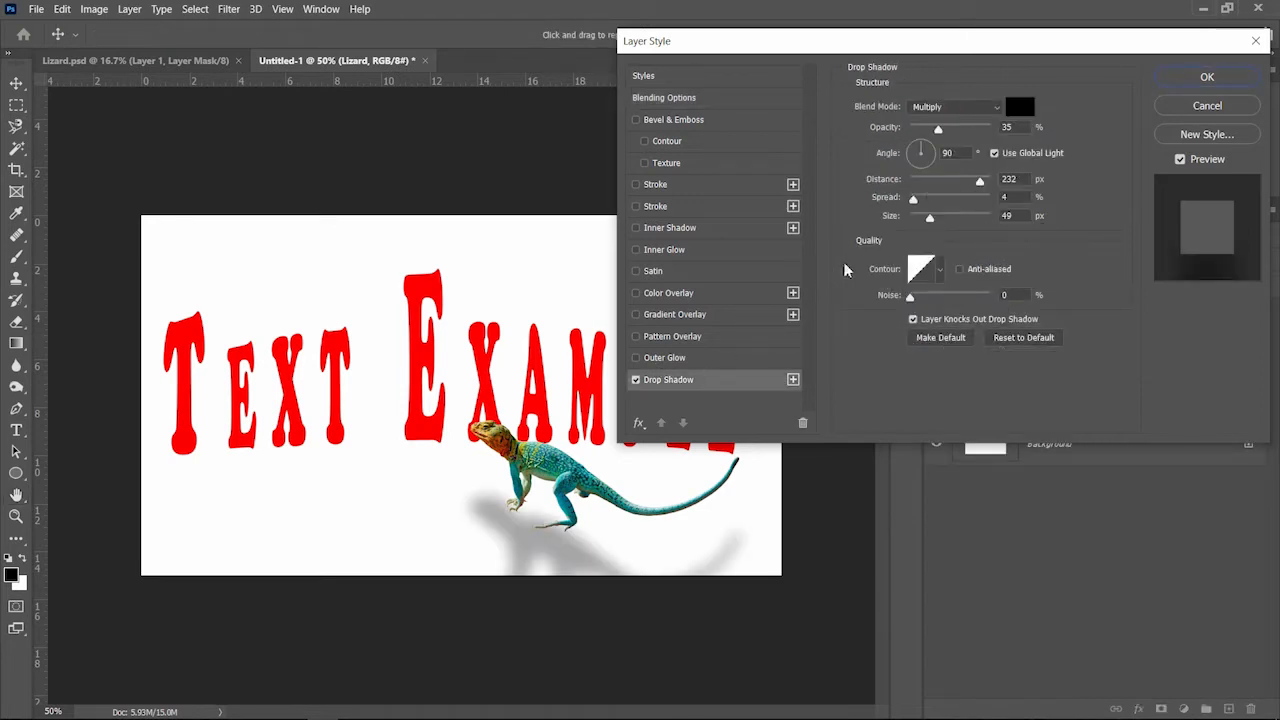
{"action": "left_click", "coordinate": [1022, 338]}
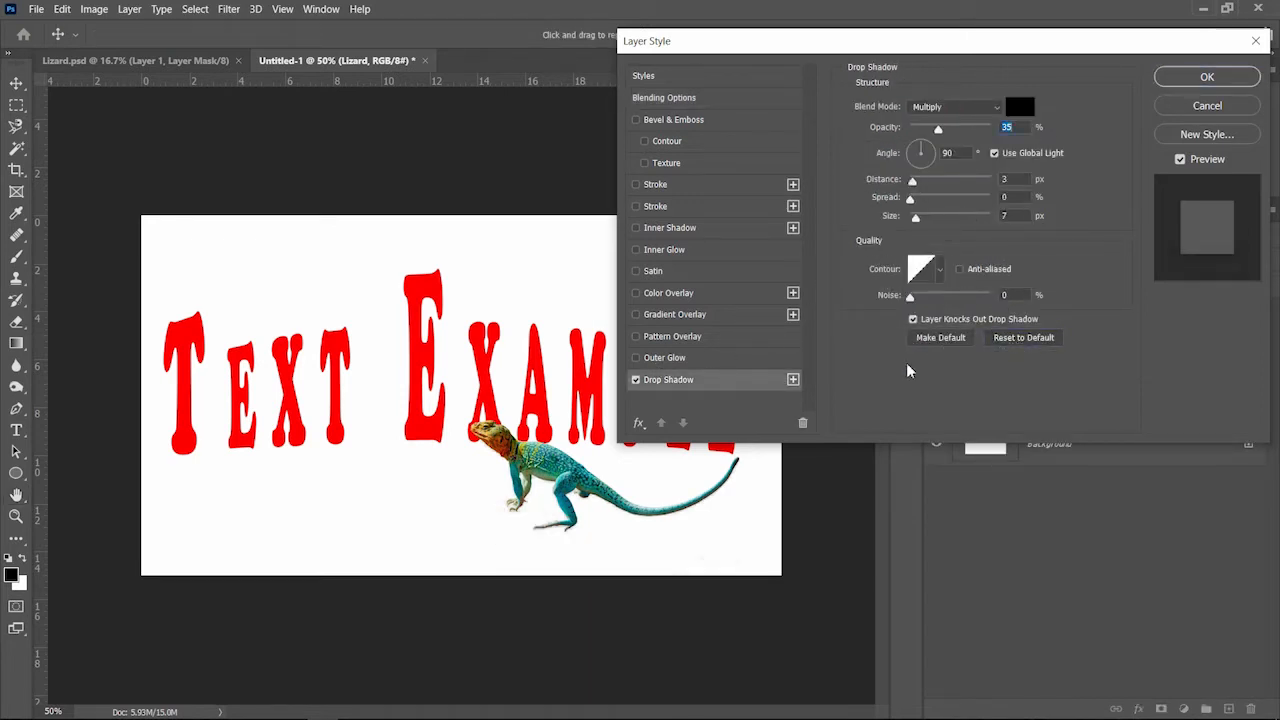
{"action": "left_click_drag", "start_coordinate": [912, 181], "coordinate": [932, 178]}
{"action": "left_click", "coordinate": [928, 147]}
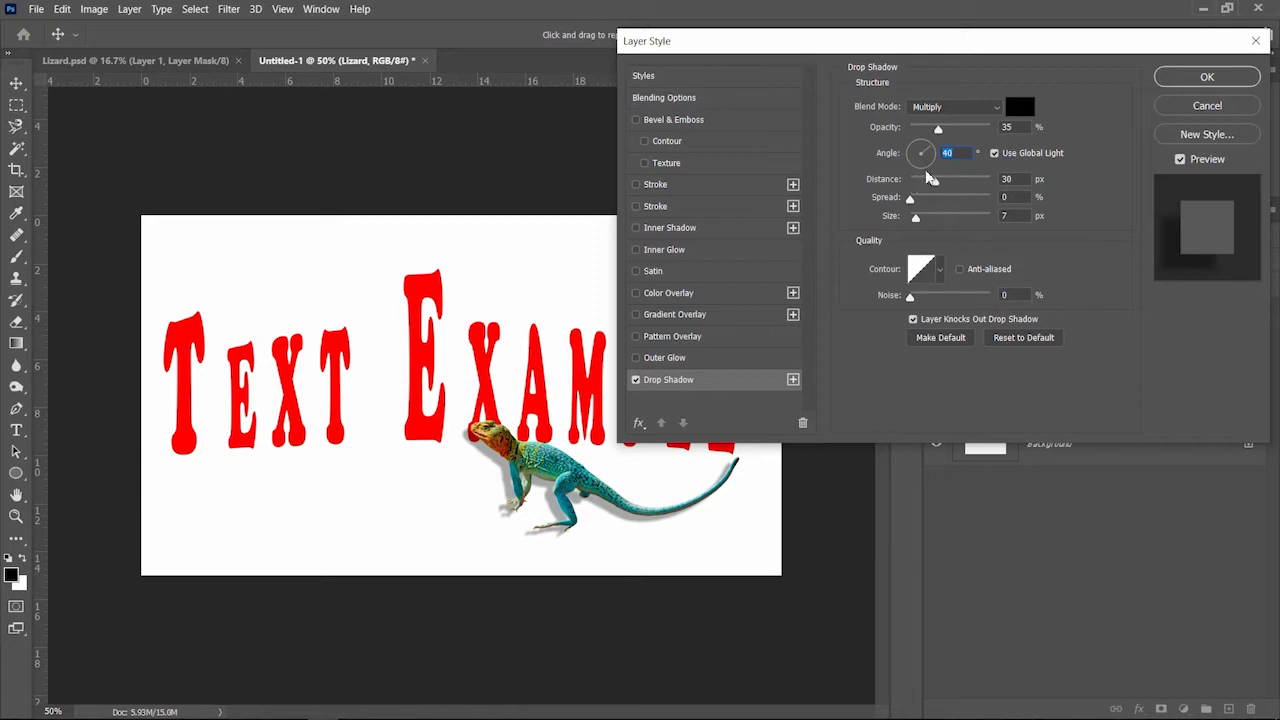
Set the drop shadow's color to bright green 00ff5a, with 16% spread, 27 px size and 245 px distance
{"action": "left_click", "coordinate": [1019, 106]}
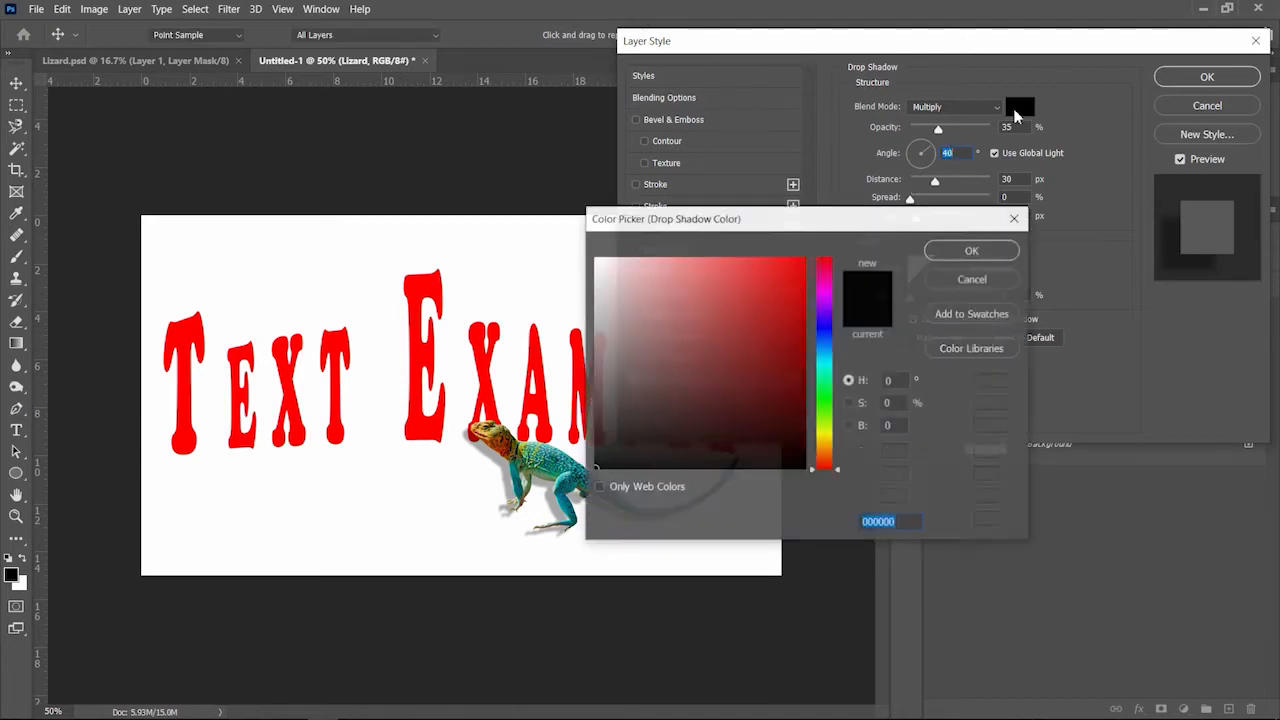
{"action": "left_click", "coordinate": [818, 386]}
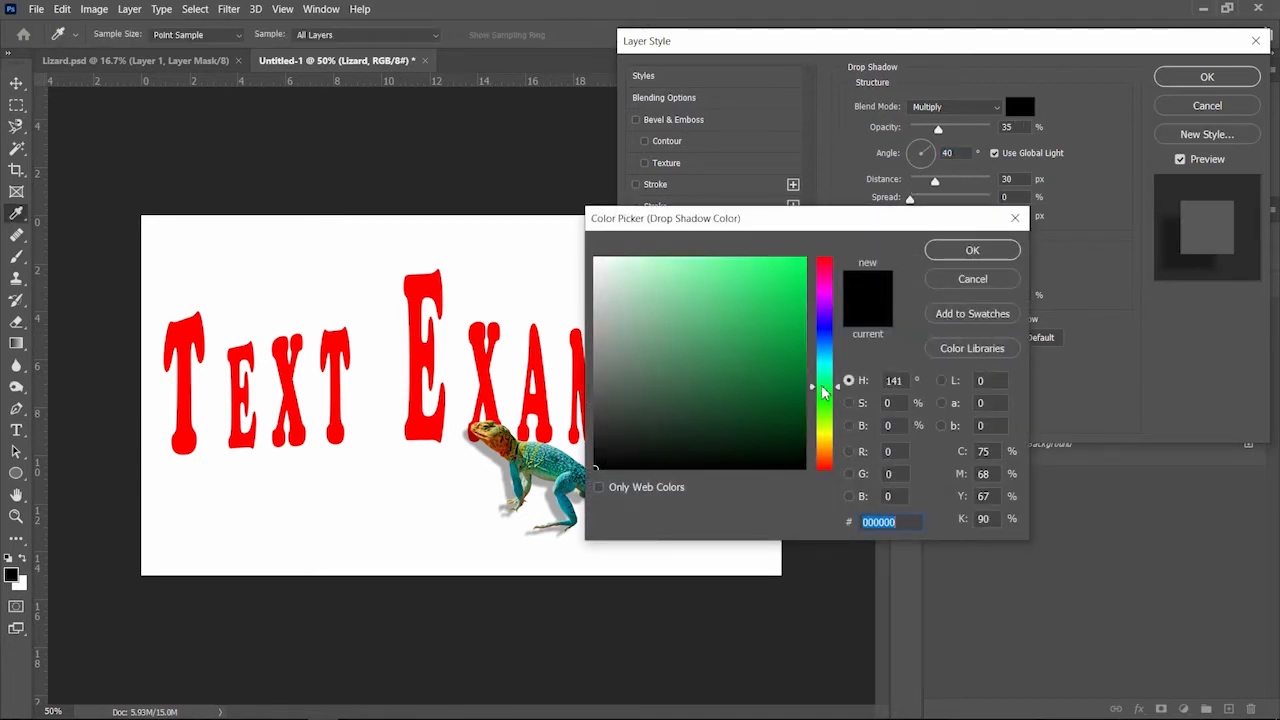
{"action": "left_click", "coordinate": [742, 366]}
{"action": "left_click", "coordinate": [801, 262]}
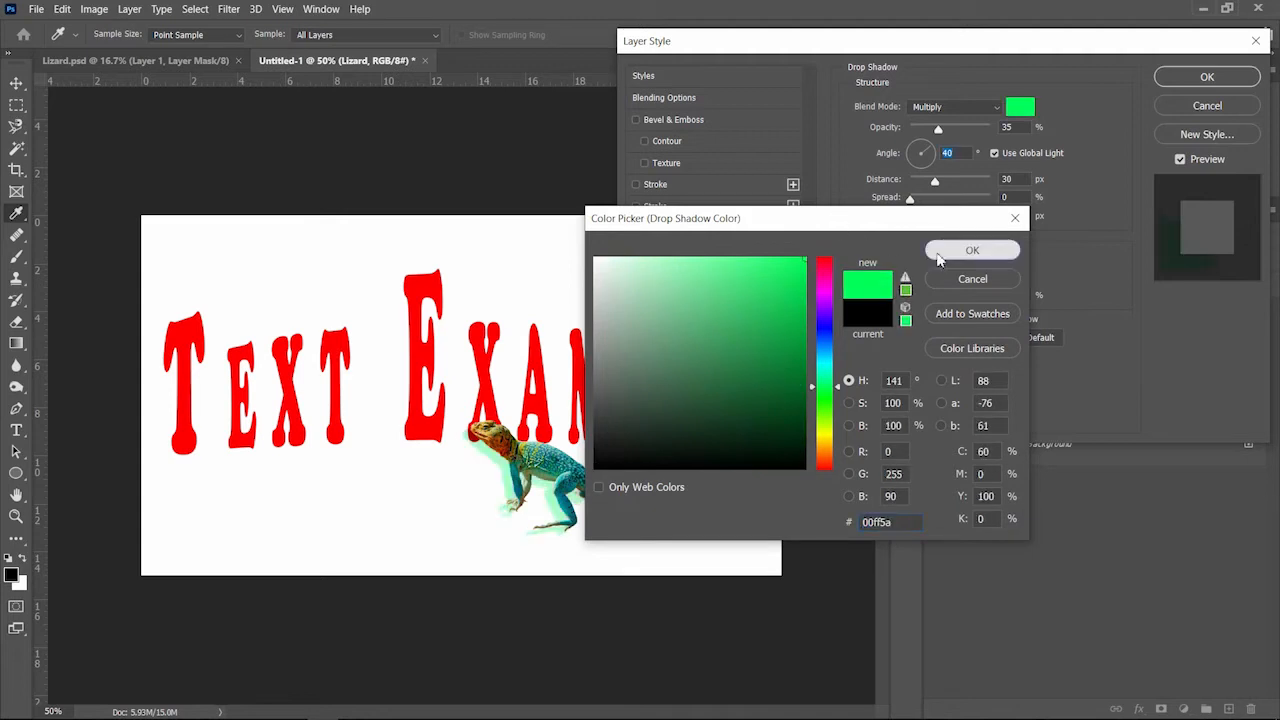
{"action": "left_click", "coordinate": [972, 250]}
{"action": "left_click_drag", "start_coordinate": [910, 199], "coordinate": [980, 181]}
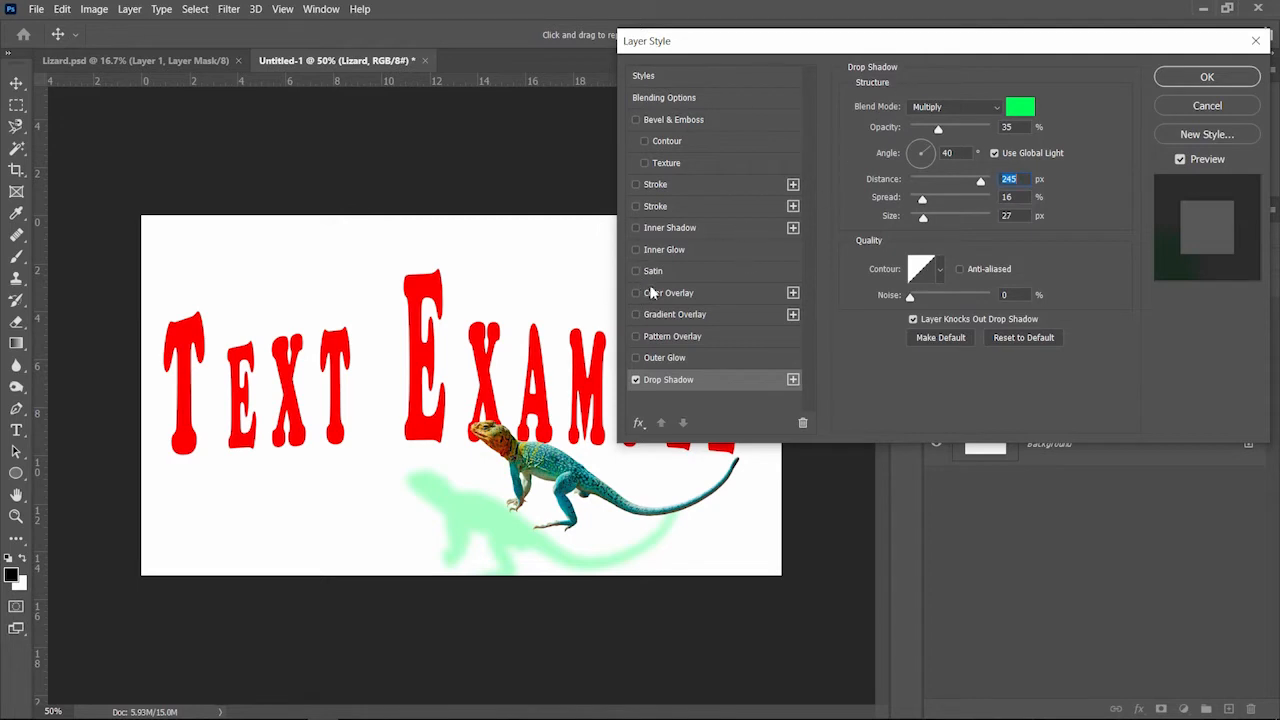
Try the Screen blend mode on the drop shadow, settle on Normal, and adjust the shadow's opacity slightly
{"action": "left_click", "coordinate": [998, 107]}
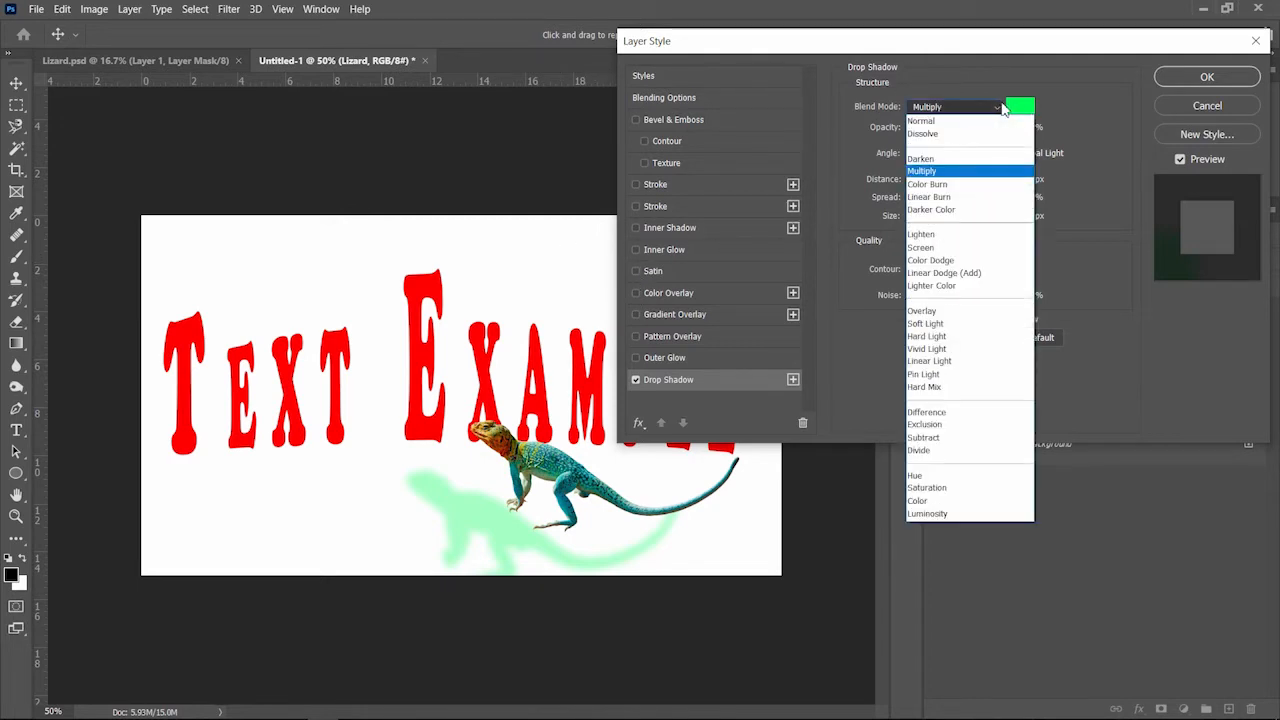
{"action": "left_click", "coordinate": [935, 106]}
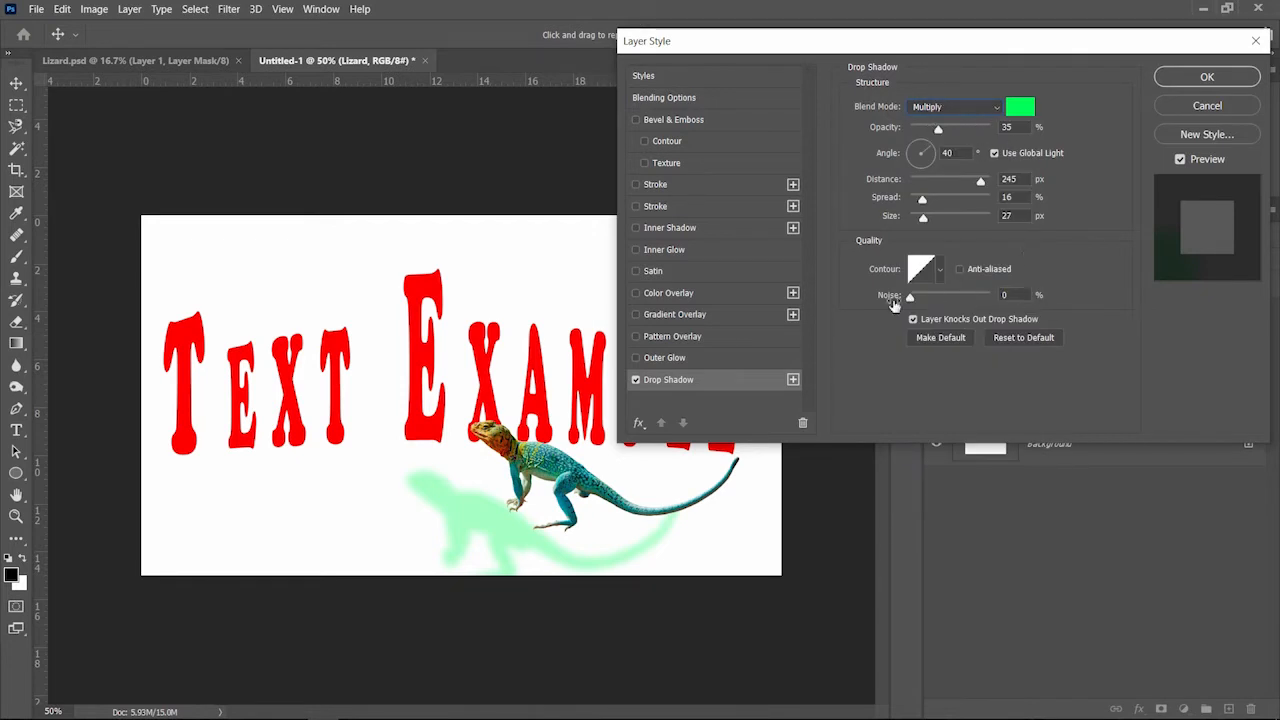
{"action": "left_click", "coordinate": [996, 107]}
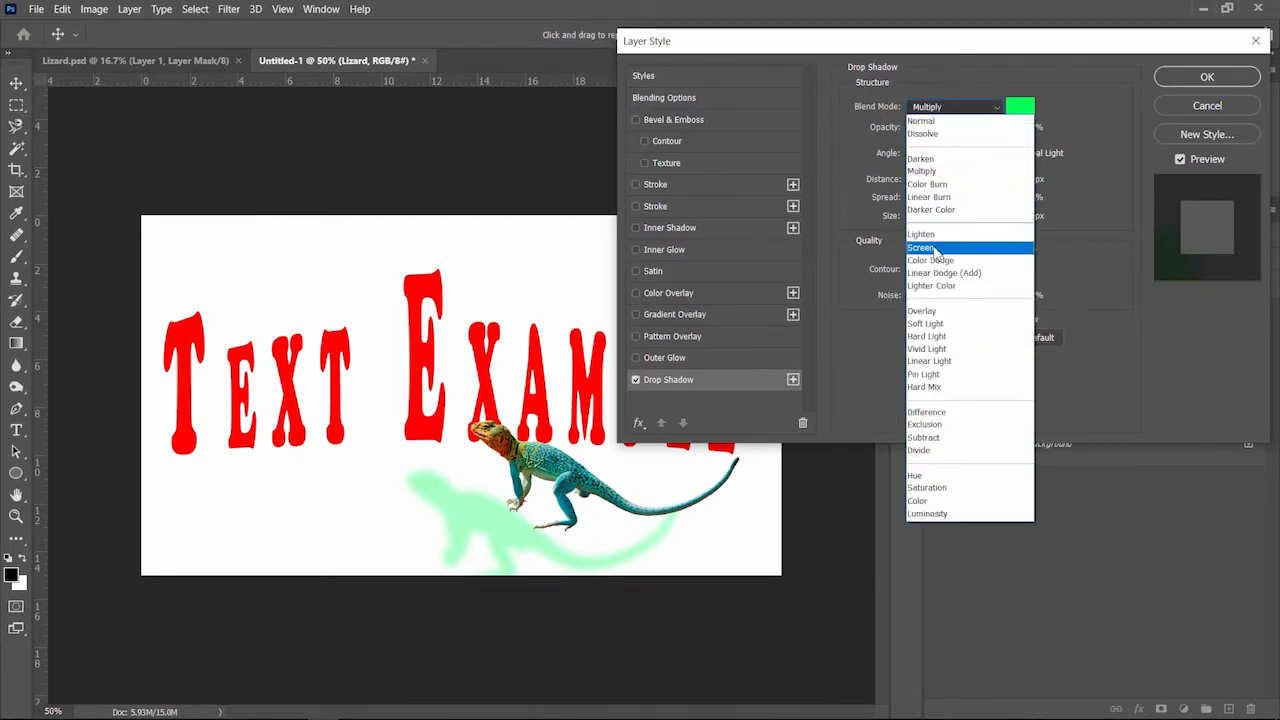
{"action": "left_click", "coordinate": [935, 249]}
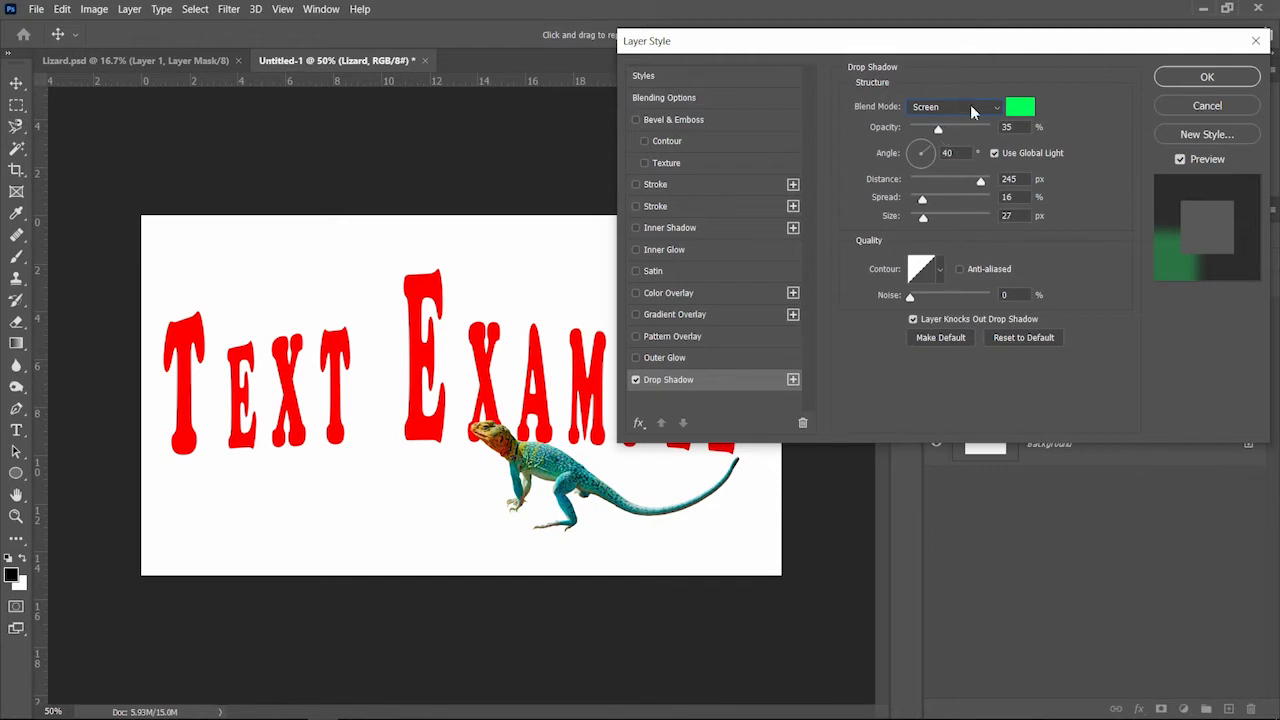
{"action": "left_click", "coordinate": [972, 112]}
{"action": "left_click", "coordinate": [938, 124]}
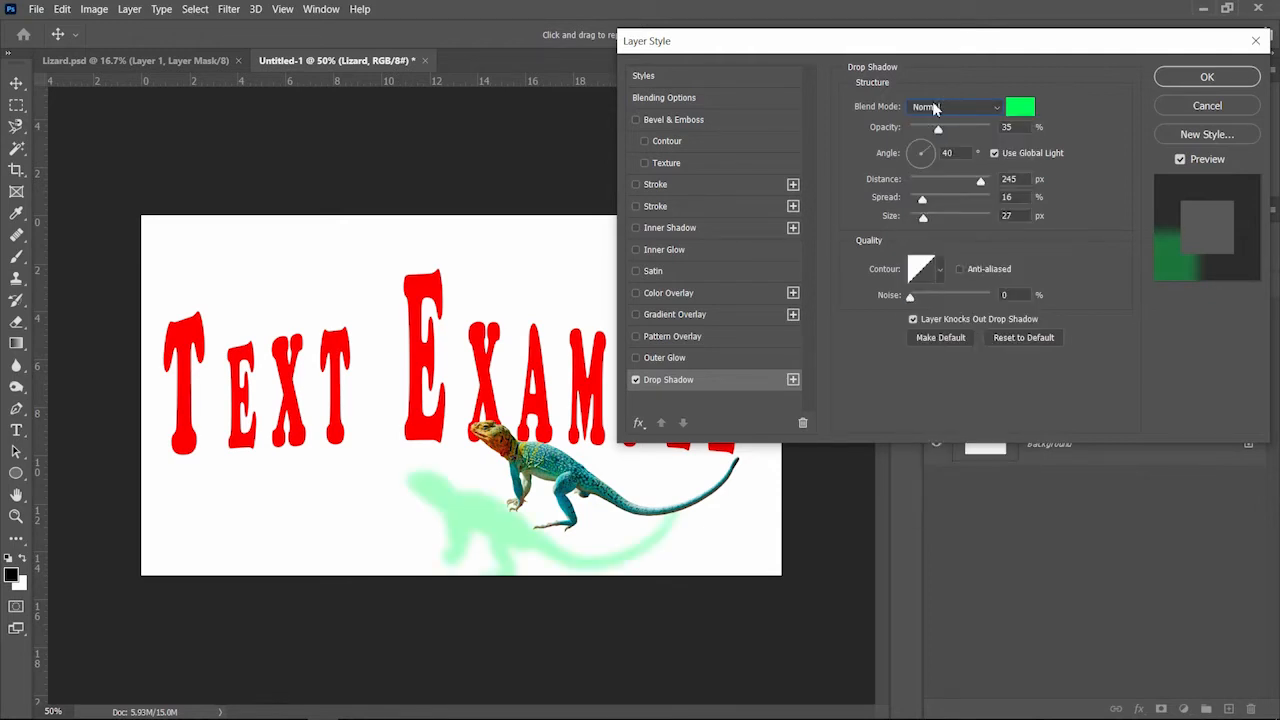
{"action": "mouse_move", "coordinate": [938, 129]}
{"action": "left_mouse_down"}
{"action": "mouse_move", "coordinate": [925, 130]}
{"action": "mouse_move", "coordinate": [985, 131]}
{"action": "mouse_move", "coordinate": [934, 131]}
{"action": "left_mouse_up"}
Add an 8 px outside stroke to the lizard and set its color to black (000000)
{"action": "left_click", "coordinate": [671, 186]}
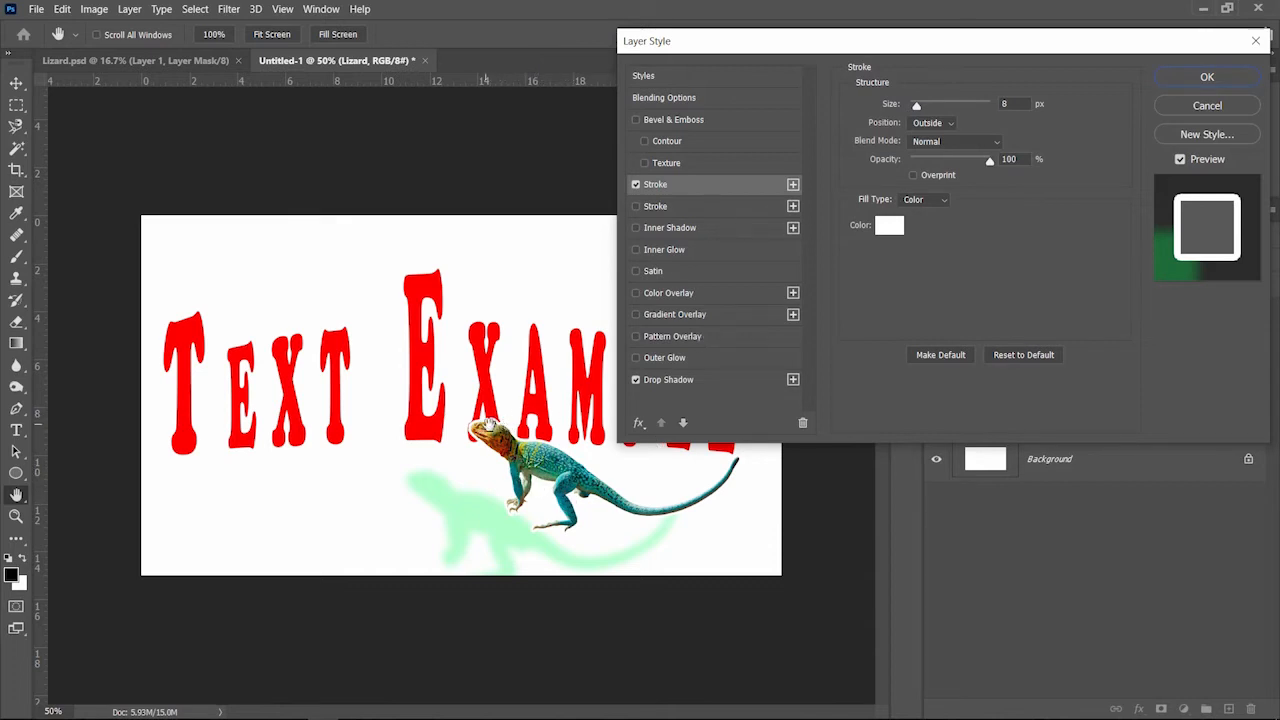
{"action": "left_click", "coordinate": [885, 233]}
{"action": "mouse_move", "coordinate": [711, 366]}
{"action": "left_mouse_down"}
{"action": "mouse_move", "coordinate": [803, 260]}
{"action": "mouse_move", "coordinate": [729, 457]}
{"action": "mouse_move", "coordinate": [821, 504]}
{"action": "left_mouse_up"}
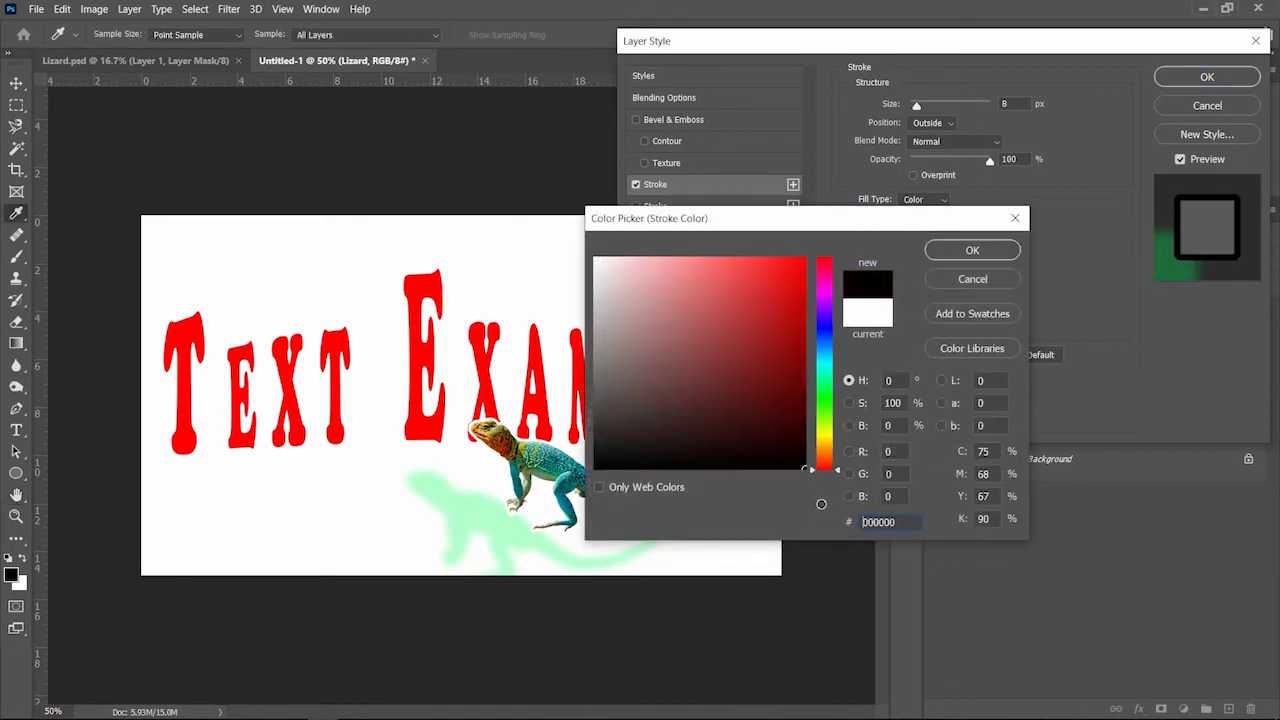
{"action": "left_click", "coordinate": [943, 251]}
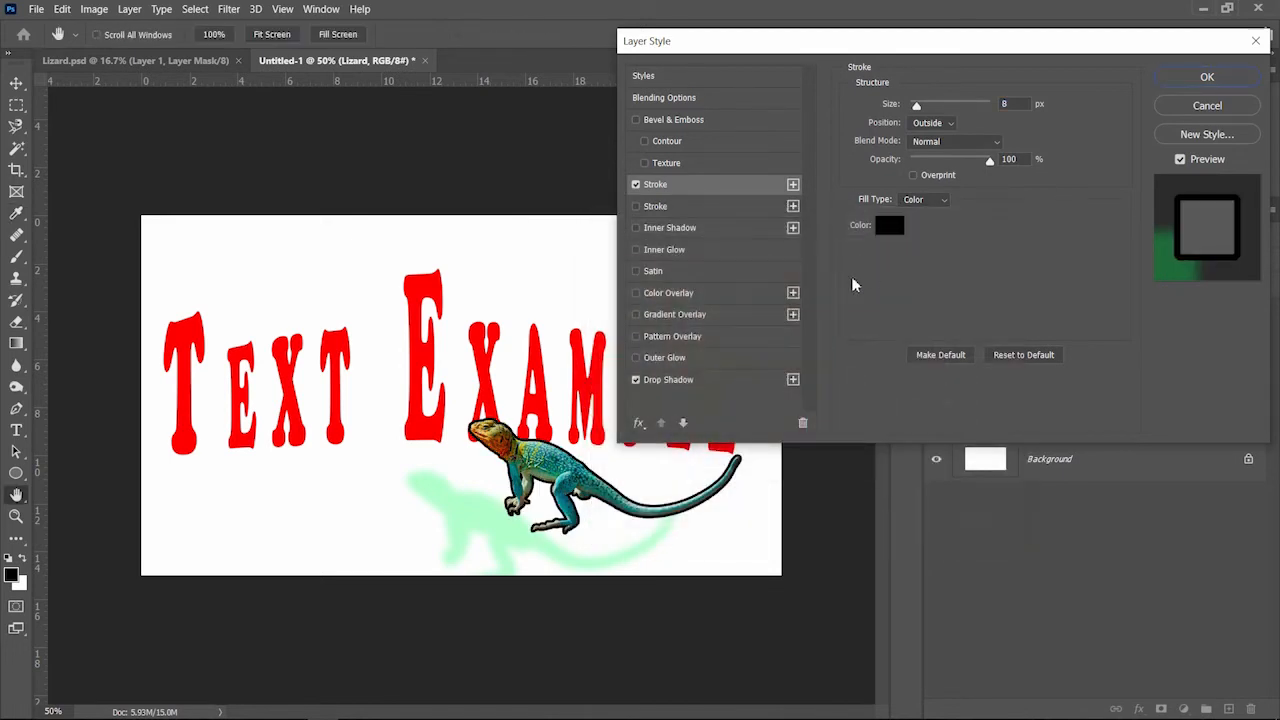
Add a blue 0600ff color overlay in Normal mode to the lizard and apply the layer styles
{"action": "left_click", "coordinate": [679, 297]}
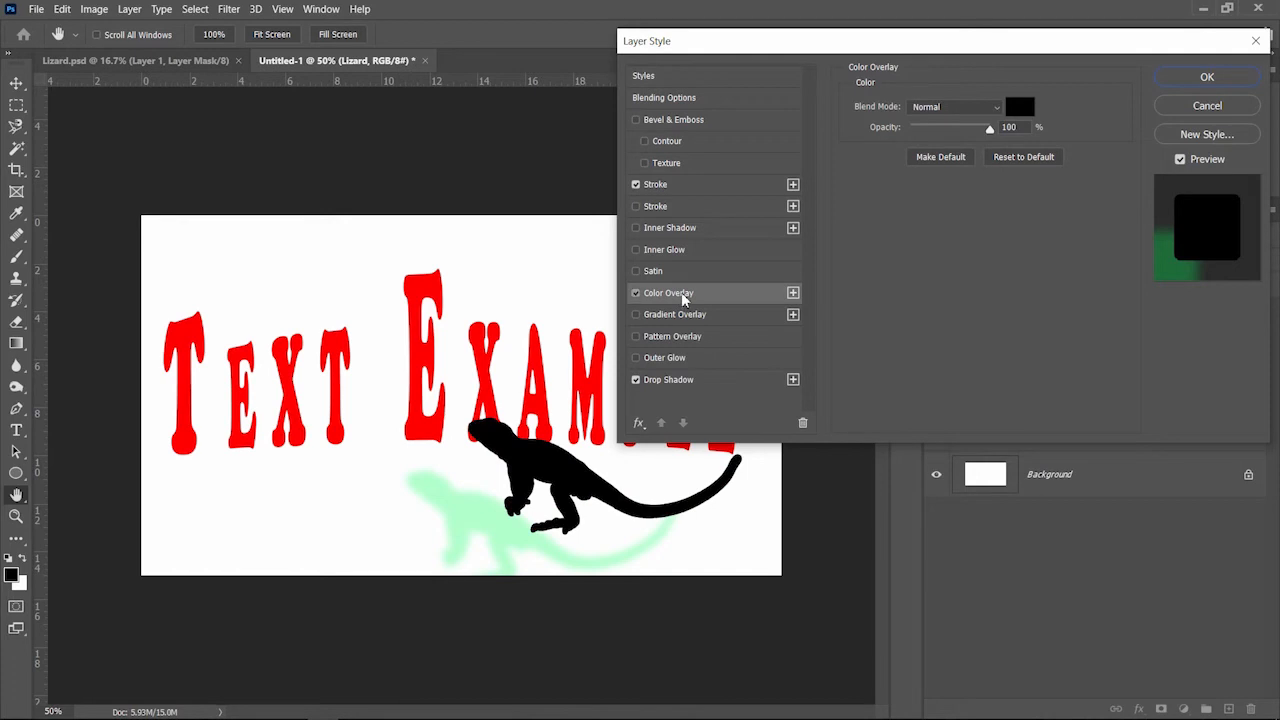
{"action": "left_click", "coordinate": [1019, 106]}
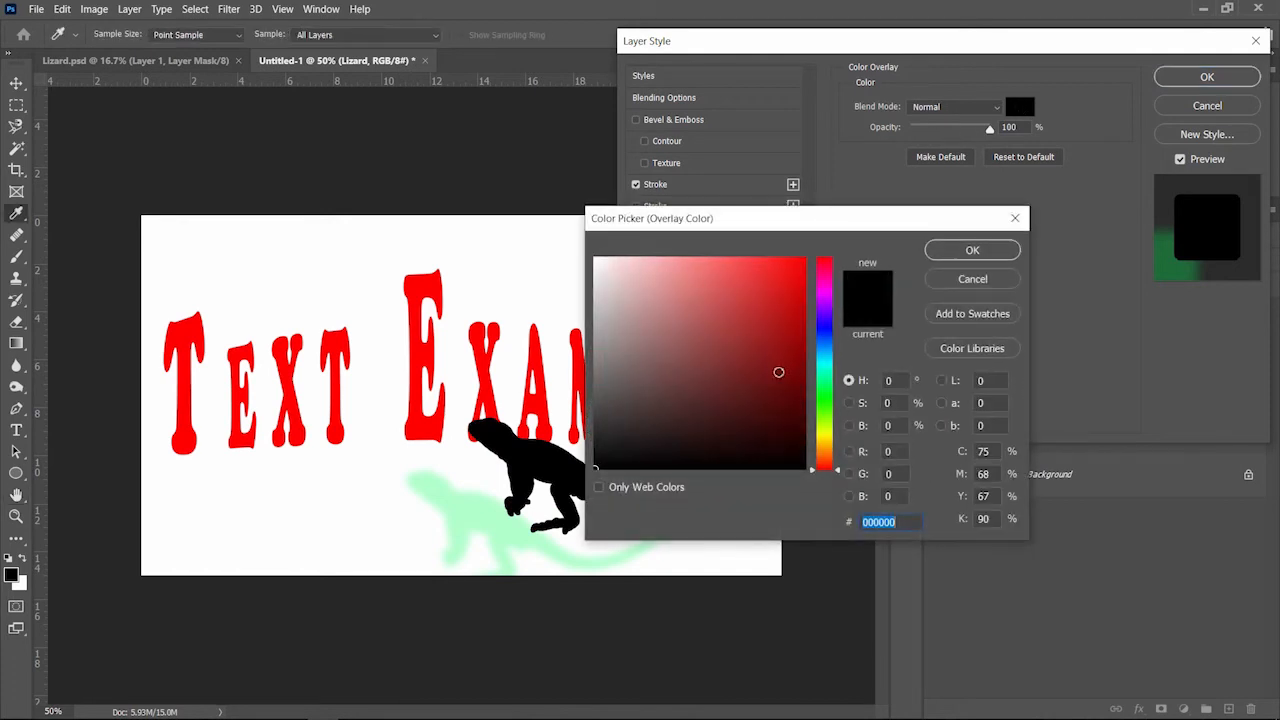
{"action": "type", "text": "0600ff"}
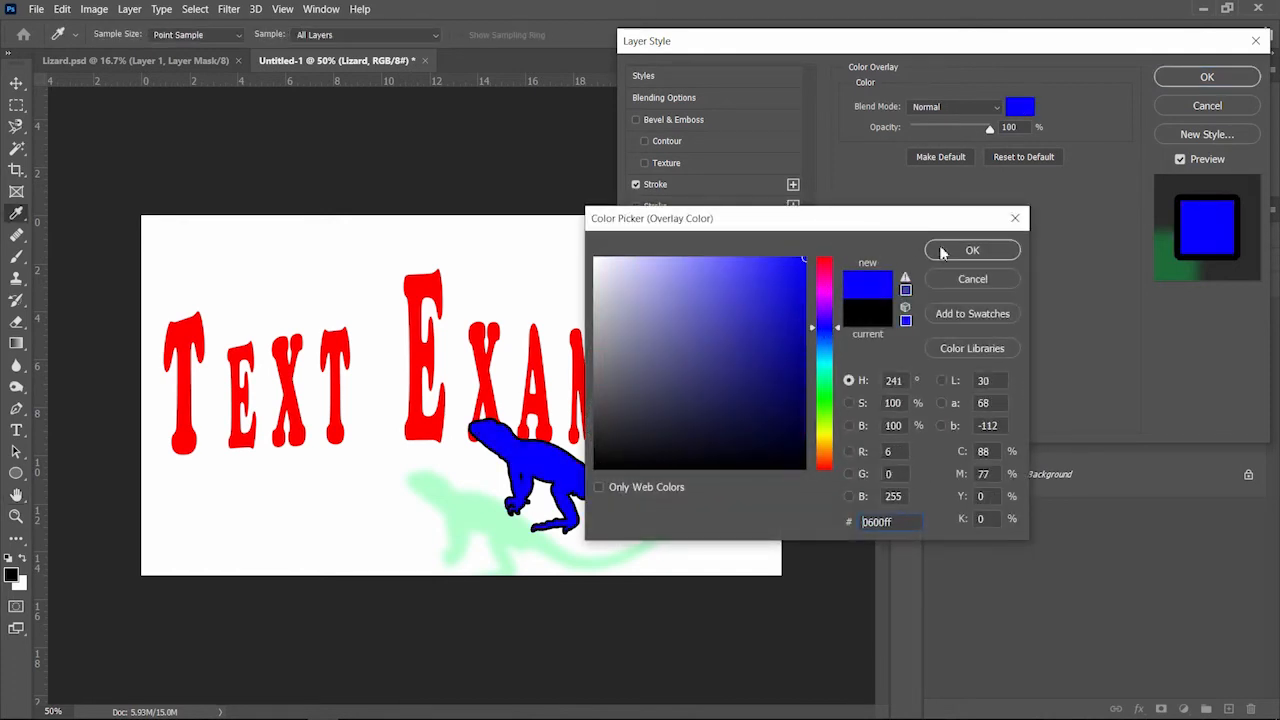
{"action": "left_click", "coordinate": [943, 253]}
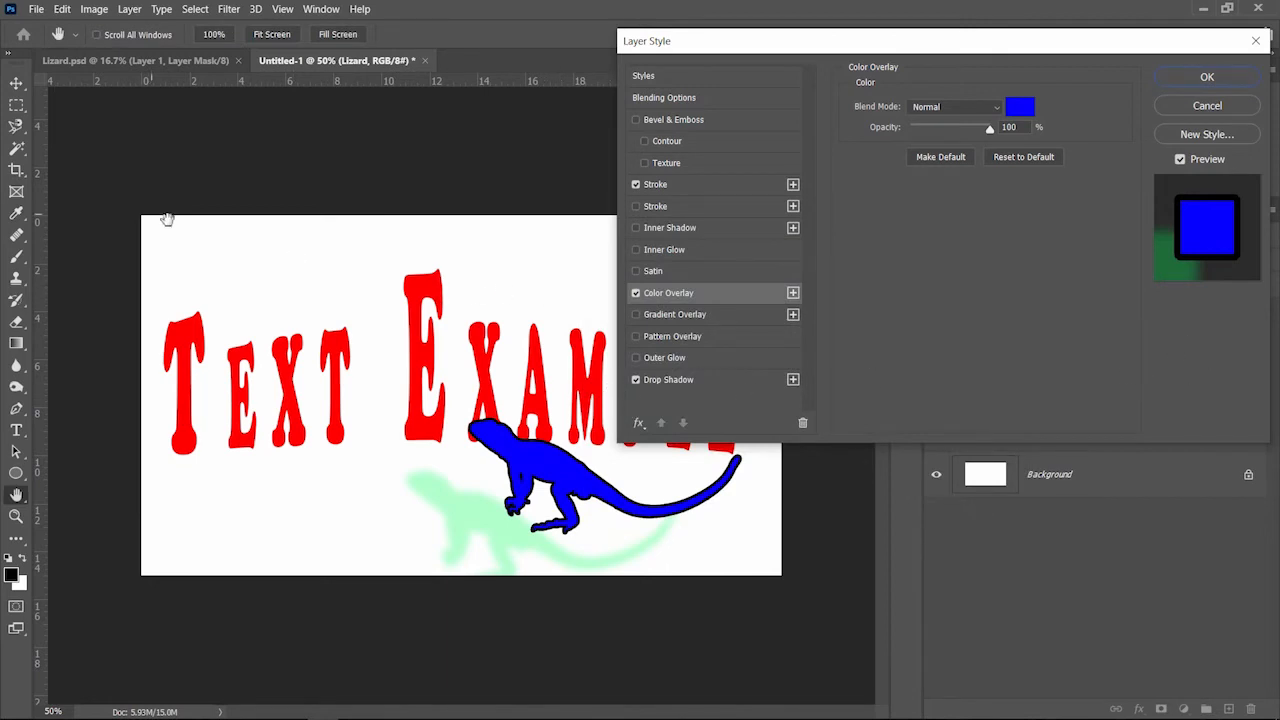
{"action": "left_click", "coordinate": [1209, 77]}
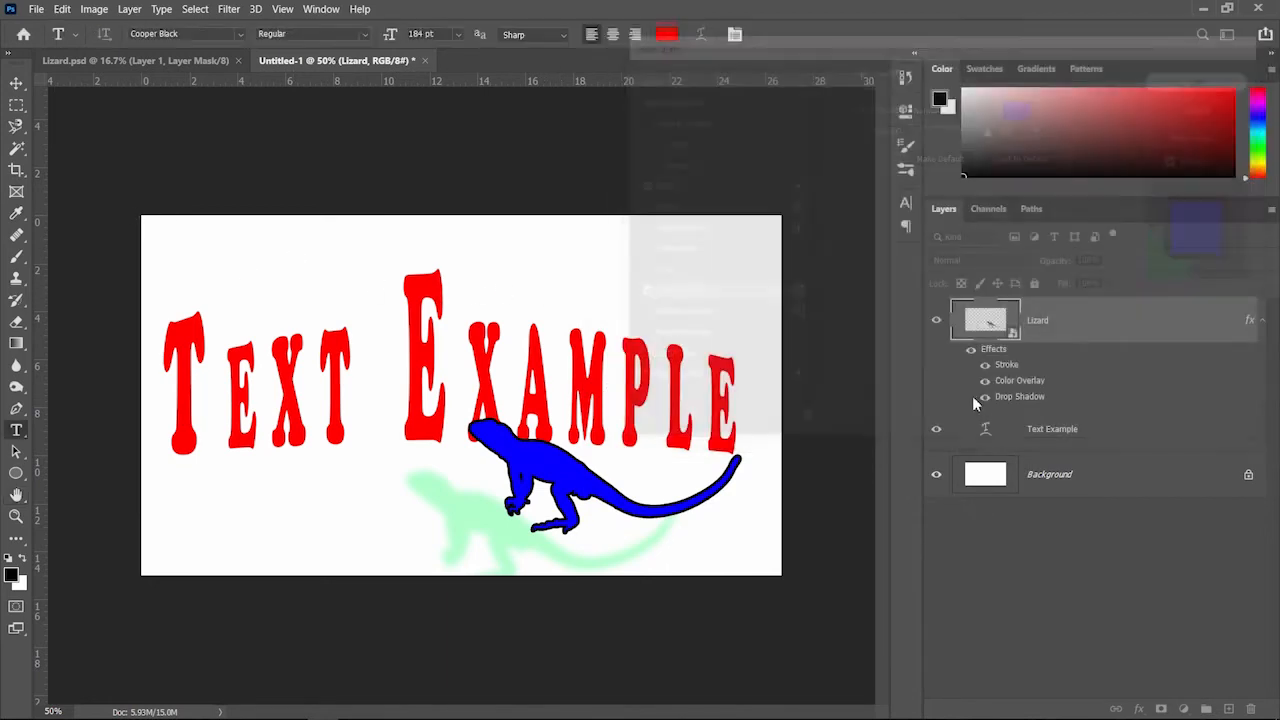
Add Bevel & Emboss to the Text Example layer, using the Chisel Hard technique and the cone-shaped gloss contour
{"action": "left_click", "coordinate": [1163, 438]}
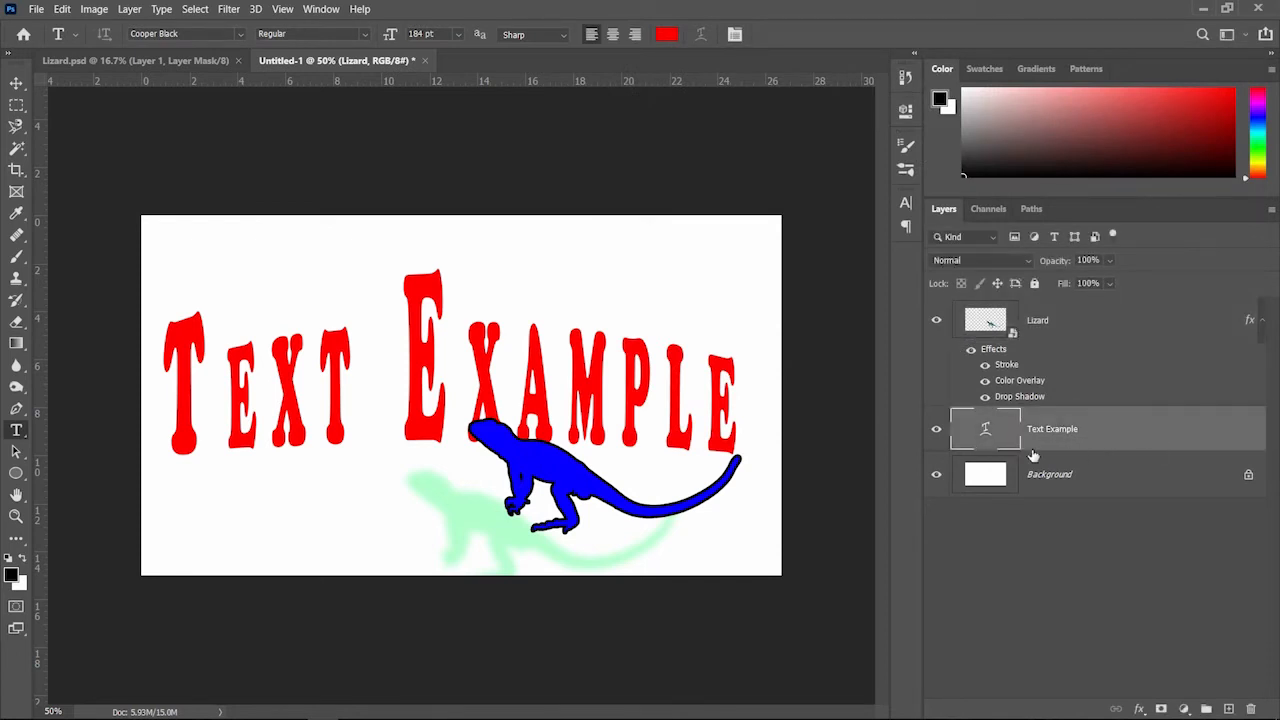
{"action": "double_click", "coordinate": [1137, 427]}
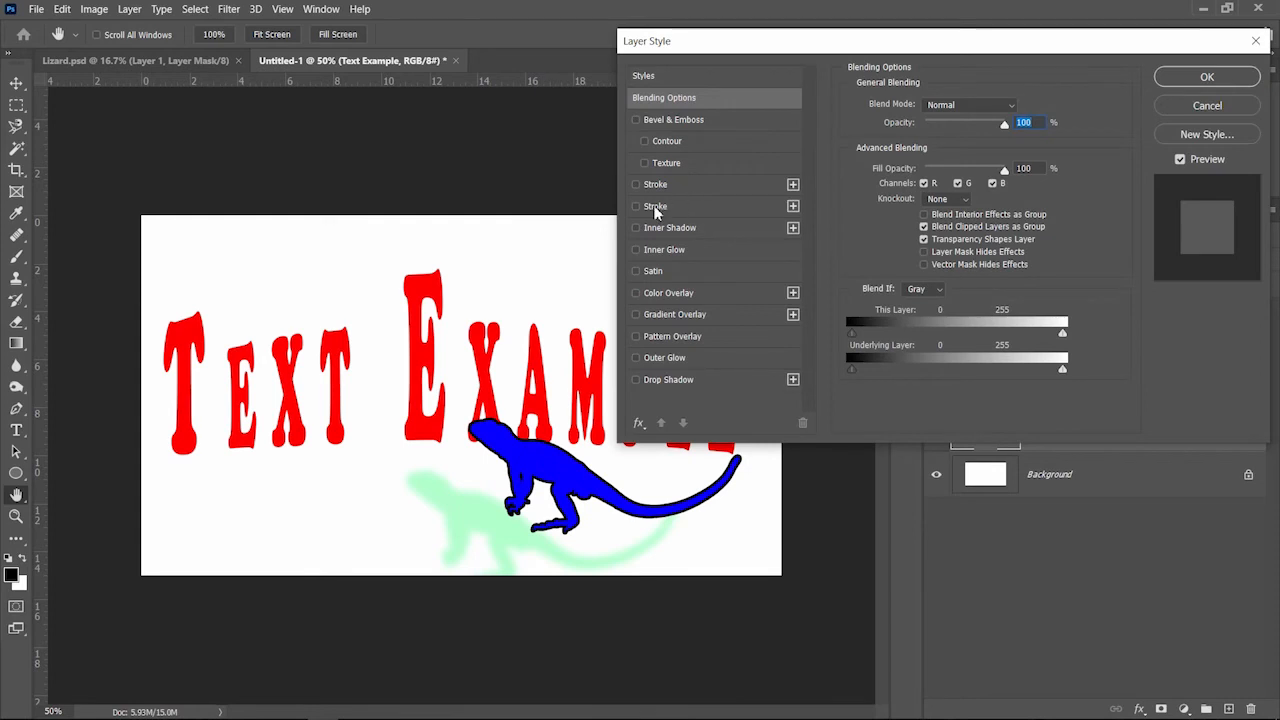
{"action": "left_click", "coordinate": [672, 122]}
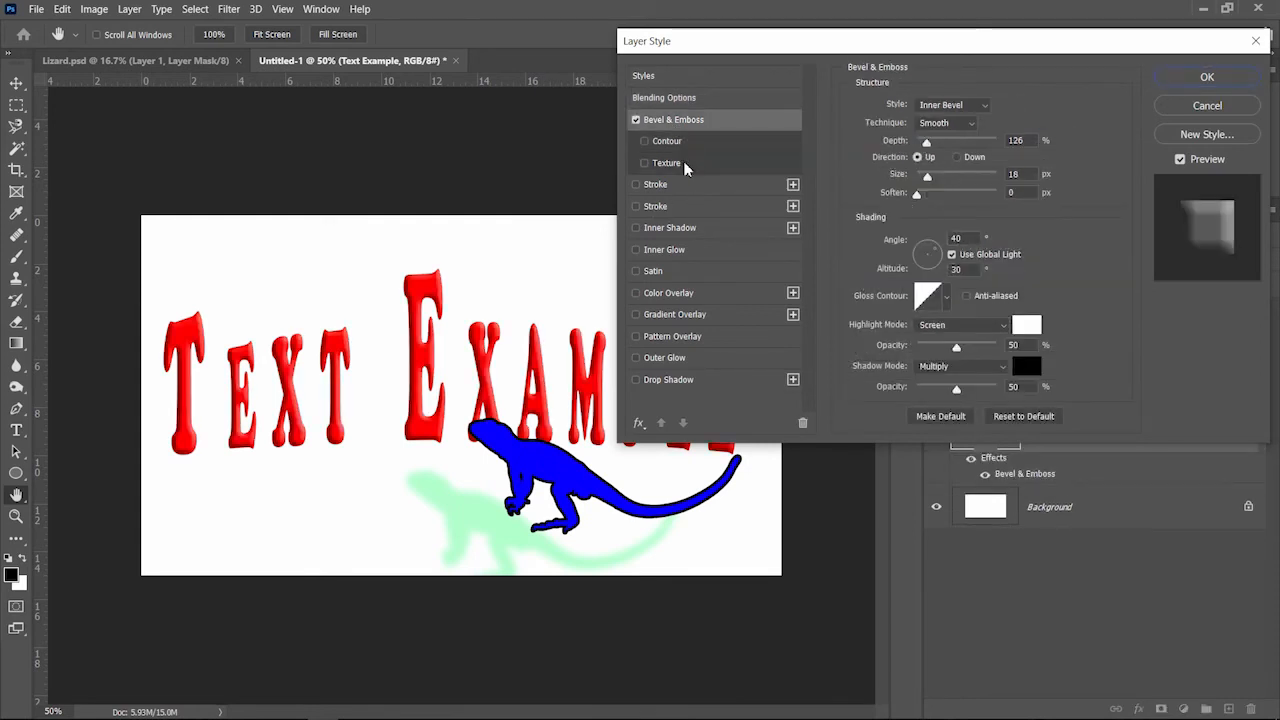
{"action": "left_click", "coordinate": [953, 124]}
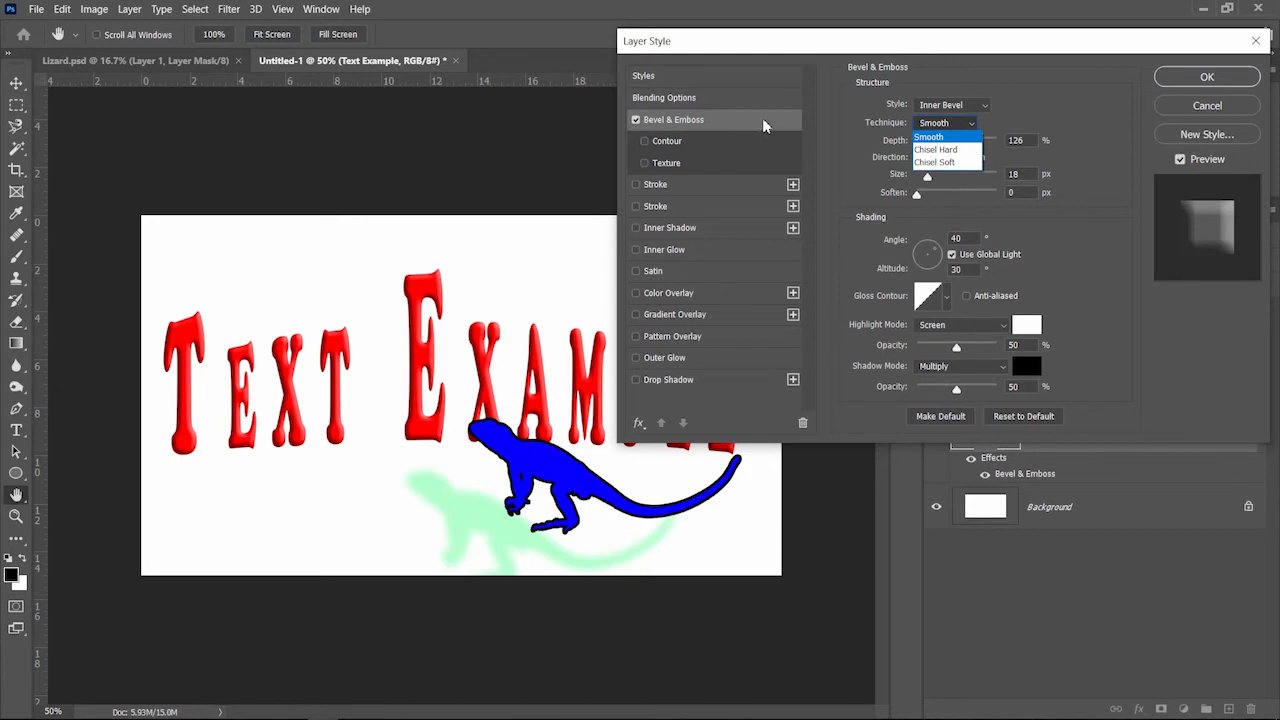
{"action": "left_click", "coordinate": [960, 128]}
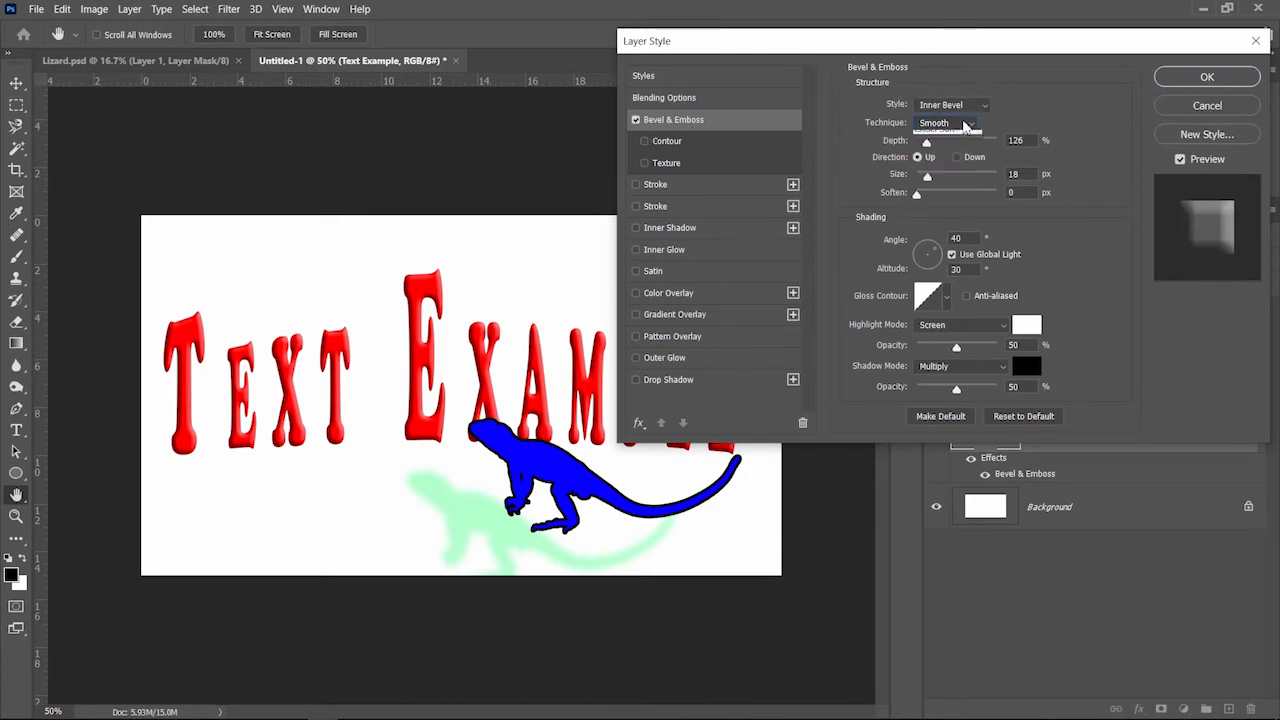
{"action": "left_click", "coordinate": [960, 124]}
{"action": "left_click", "coordinate": [960, 149]}
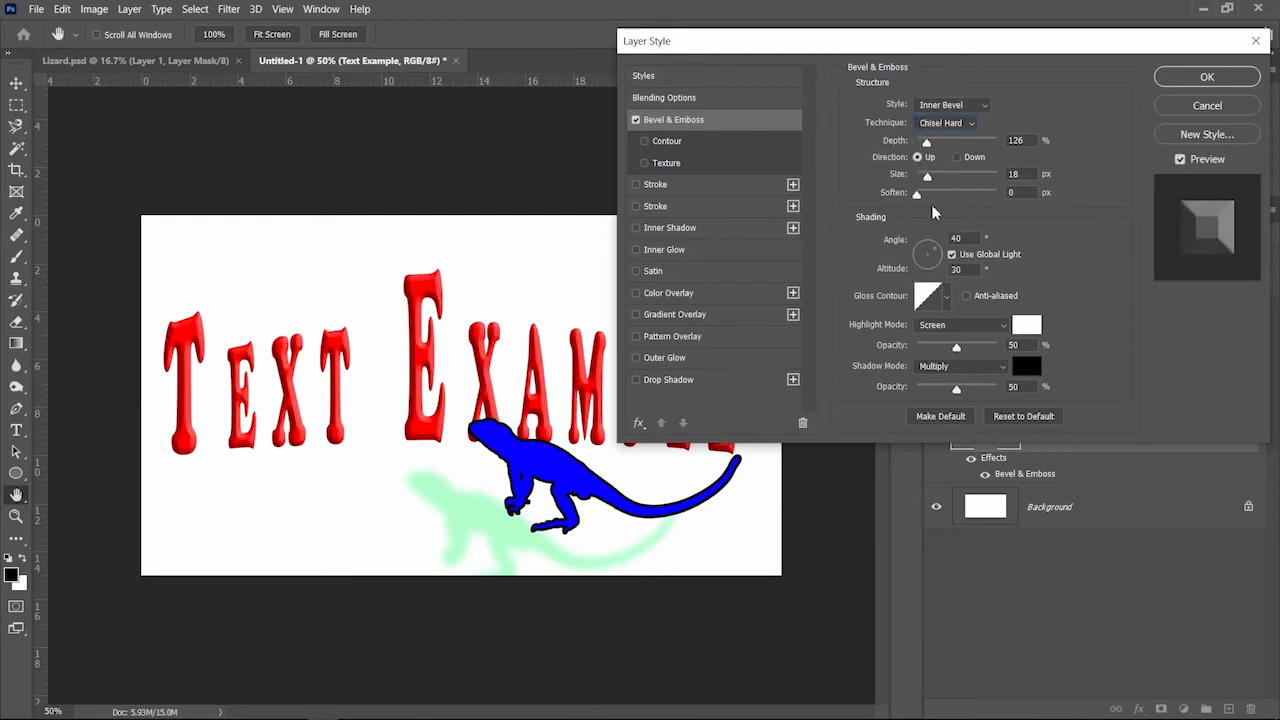
{"action": "left_click", "coordinate": [947, 297]}
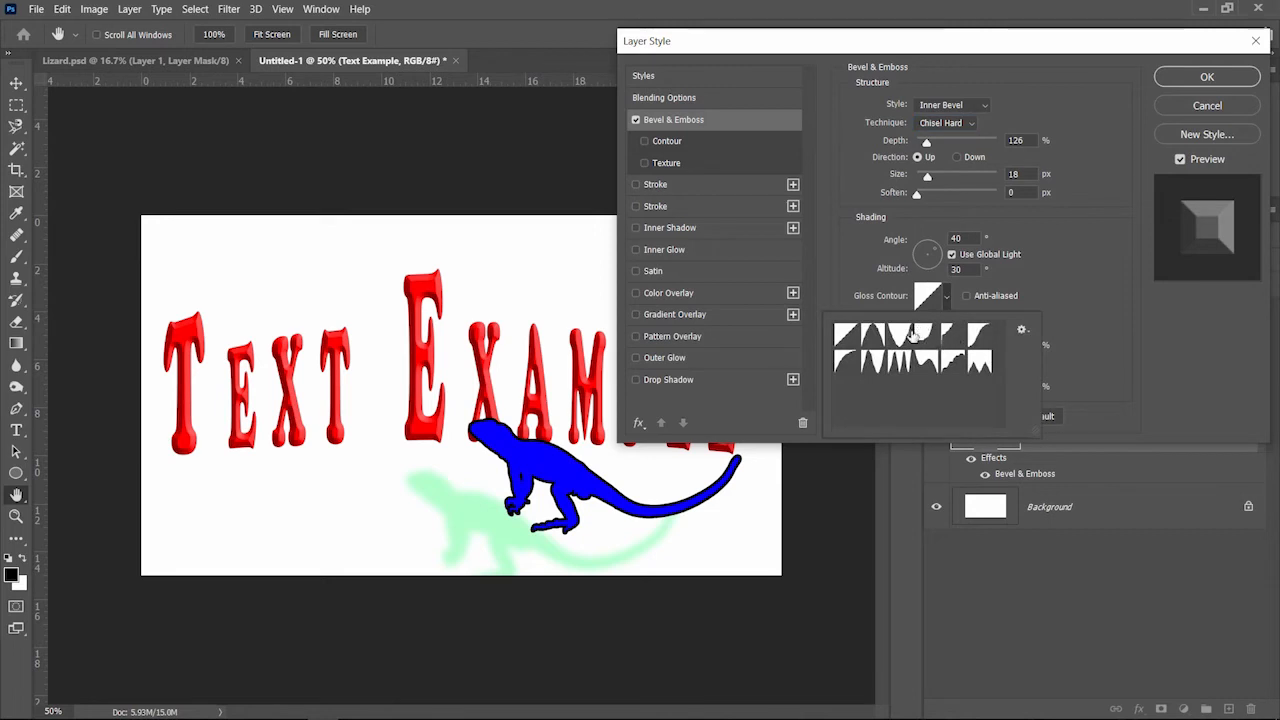
{"action": "left_click", "coordinate": [872, 334]}
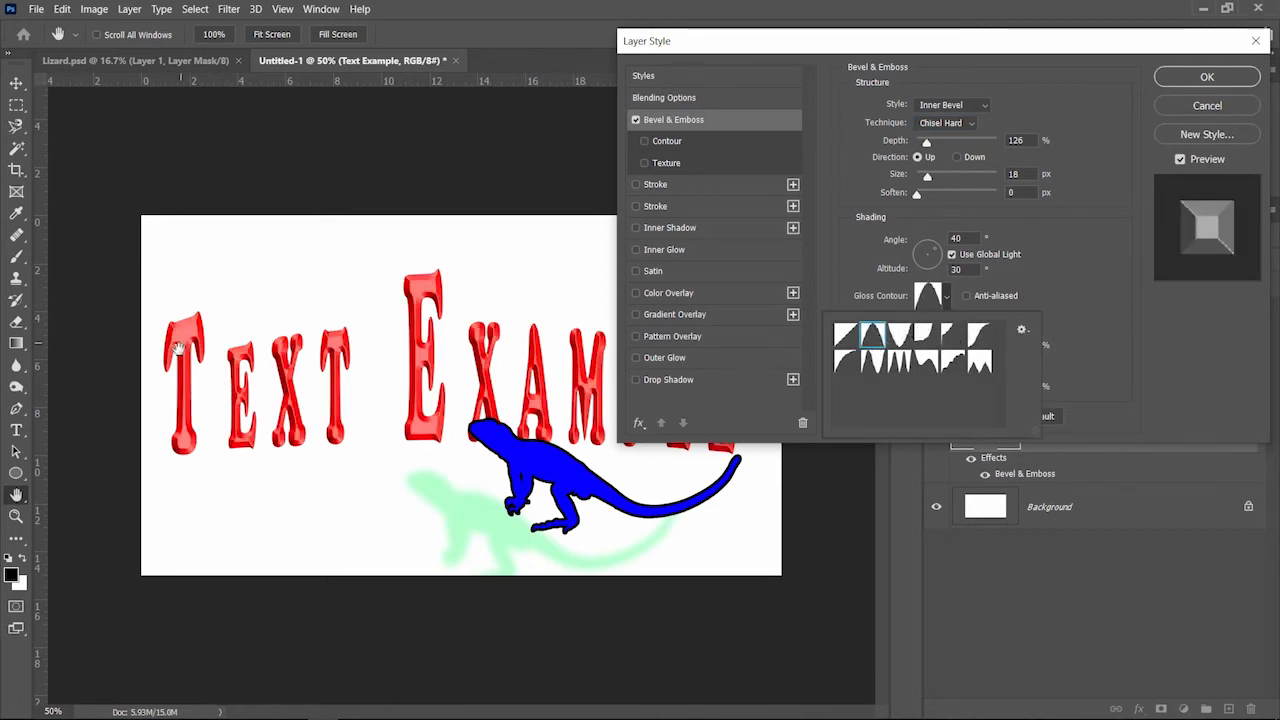
Try several gloss contours for the text's bevel and settle on the rounded-steps contour
{"action": "left_click", "coordinate": [870, 365]}
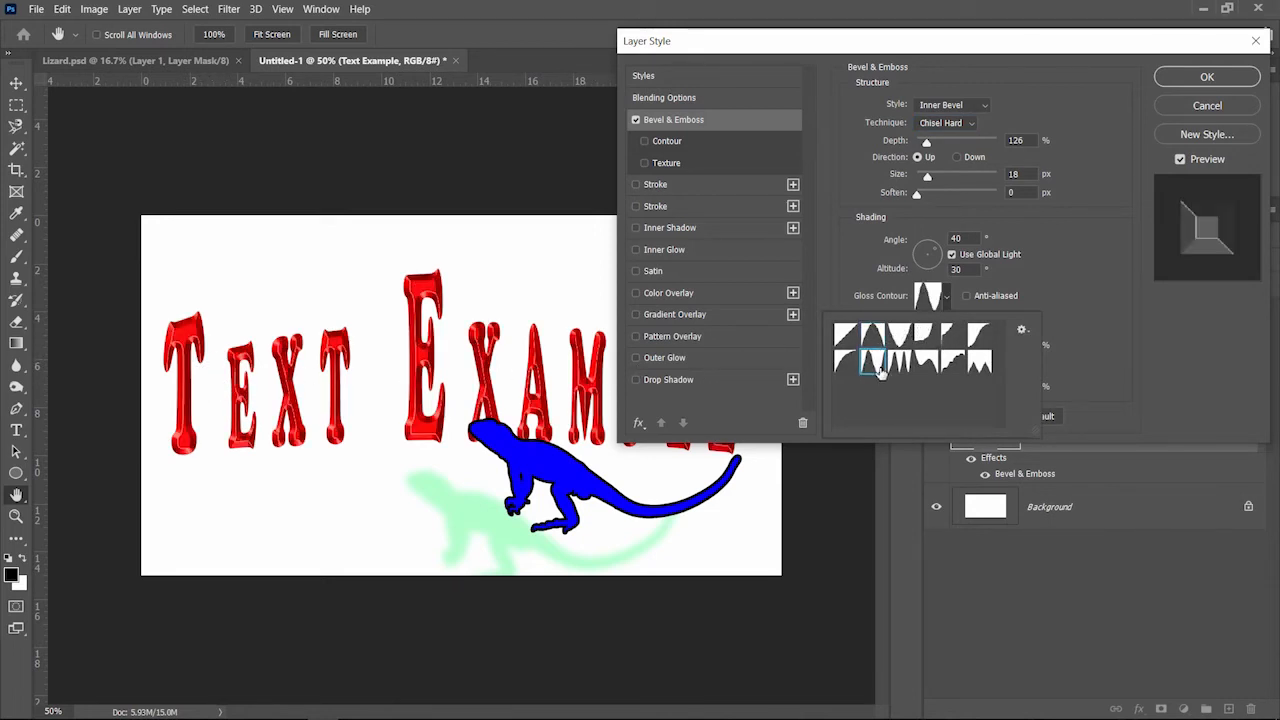
{"action": "left_click", "coordinate": [894, 366]}
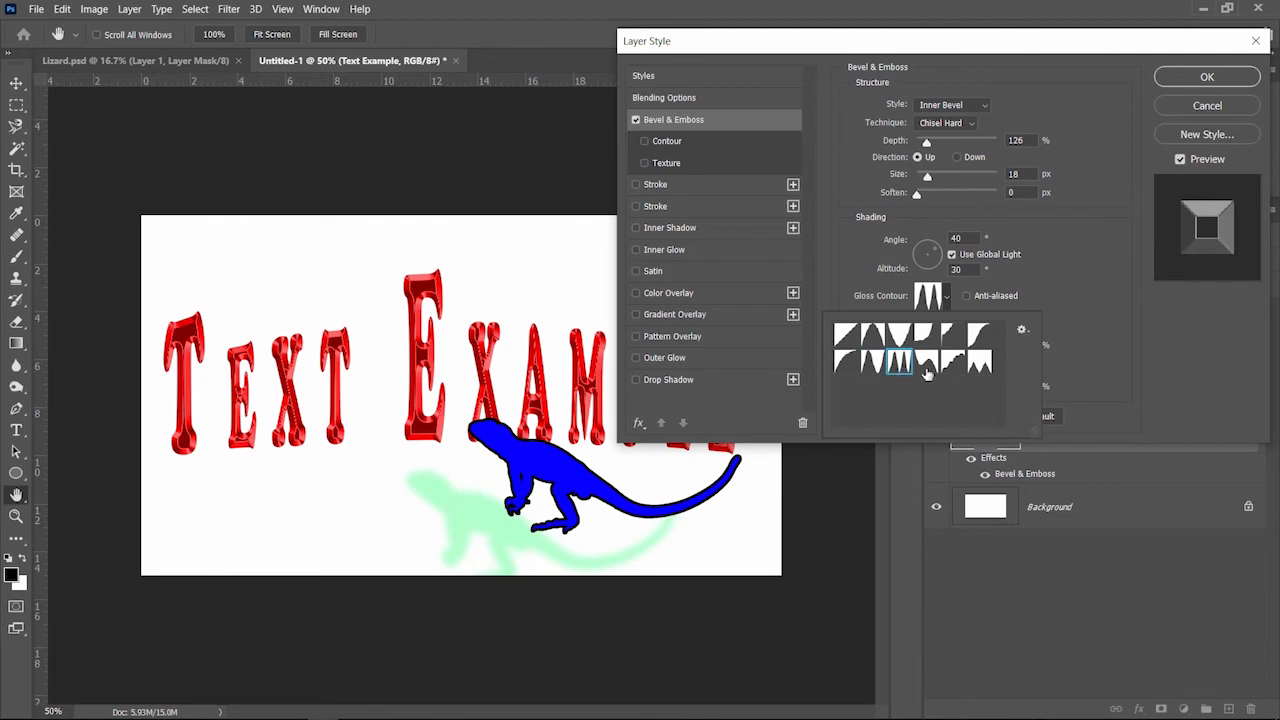
{"action": "left_click", "coordinate": [928, 370]}
{"action": "left_click", "coordinate": [955, 372]}
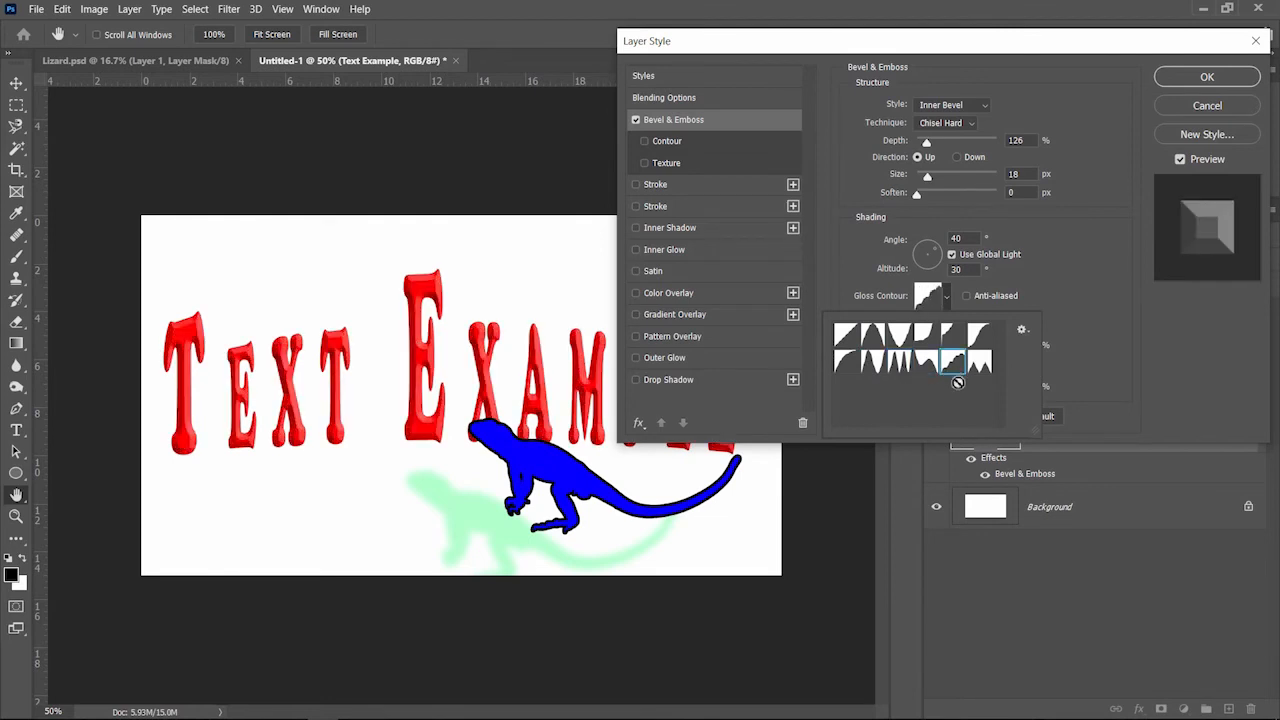
{"action": "left_click", "coordinate": [1037, 244]}
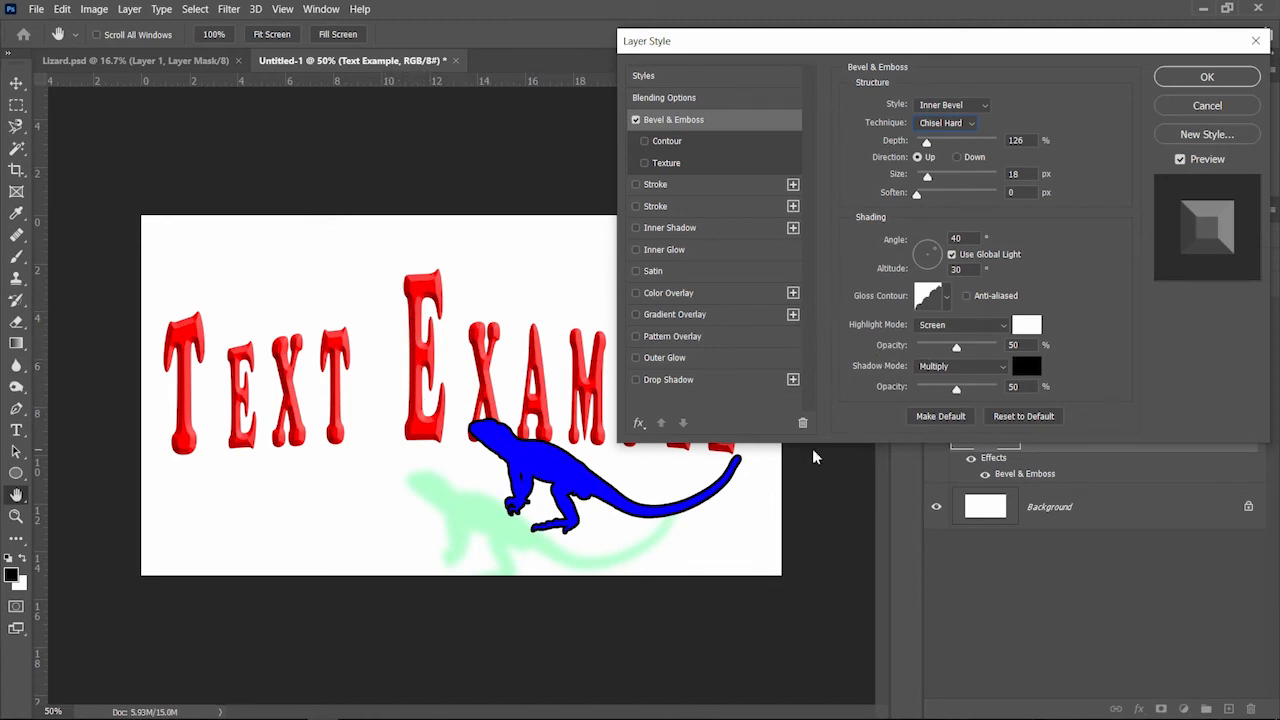
Add a drop shadow to the Text Example layer, reset it to default, and set its size to 4 px and distance to 21 px
{"action": "left_click", "coordinate": [680, 379]}
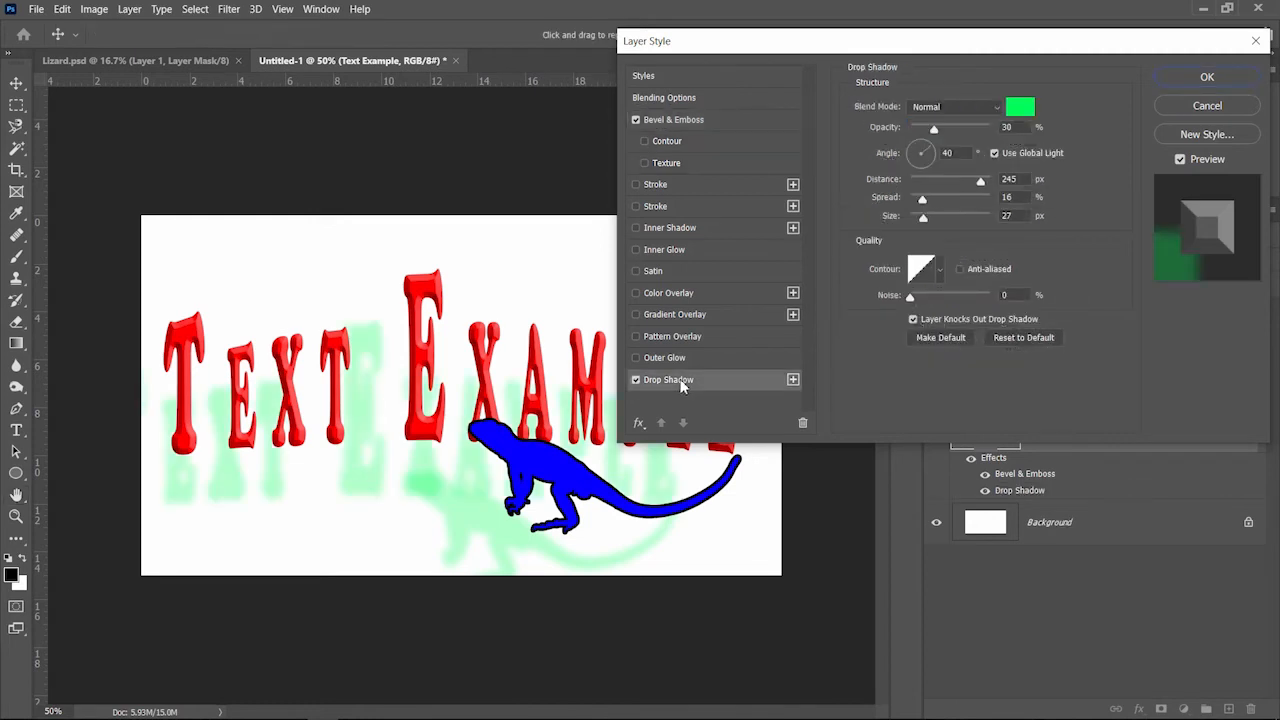
{"action": "left_click", "coordinate": [1004, 337]}
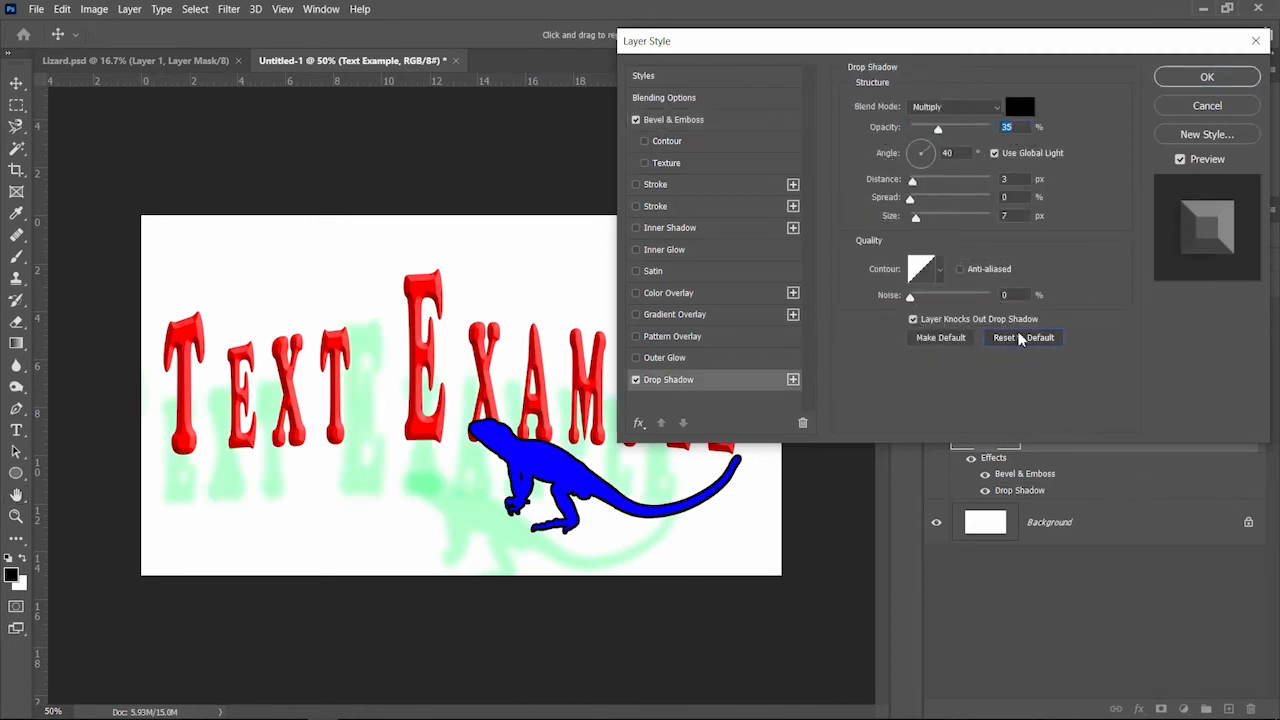
{"action": "left_click", "coordinate": [928, 215]}
{"action": "type", "text": "4"}
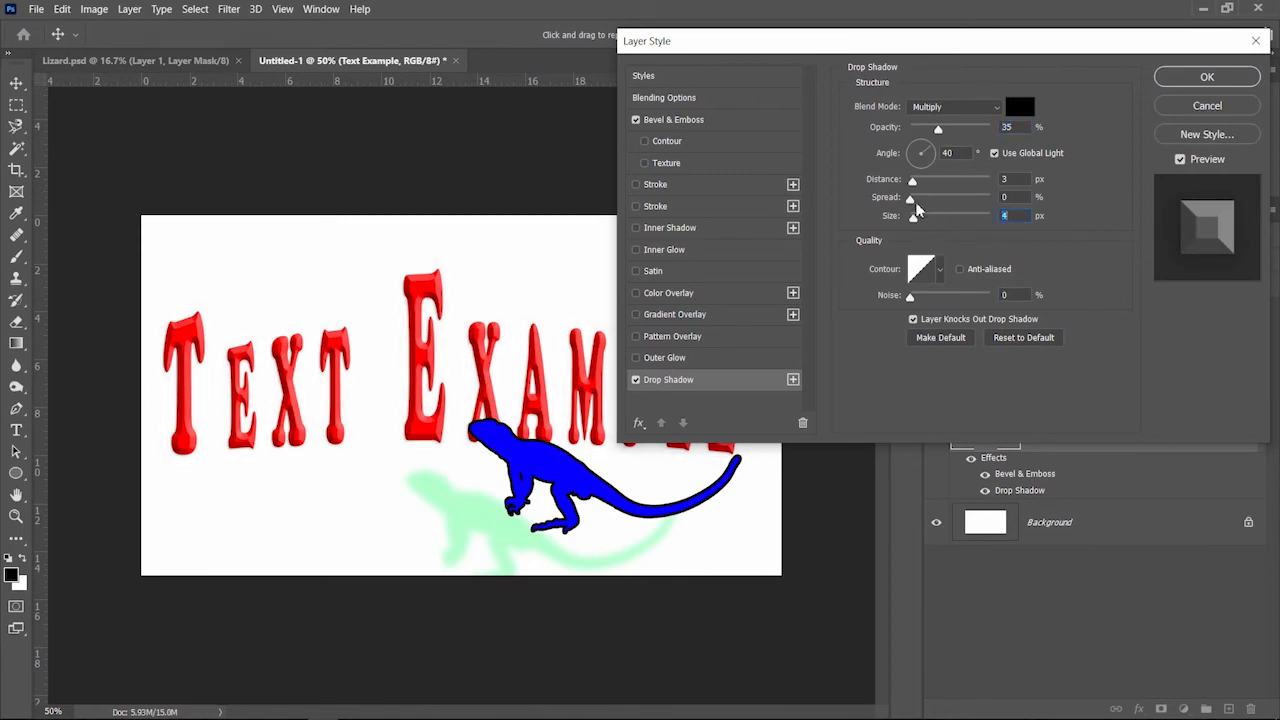
{"action": "left_click", "coordinate": [928, 181]}
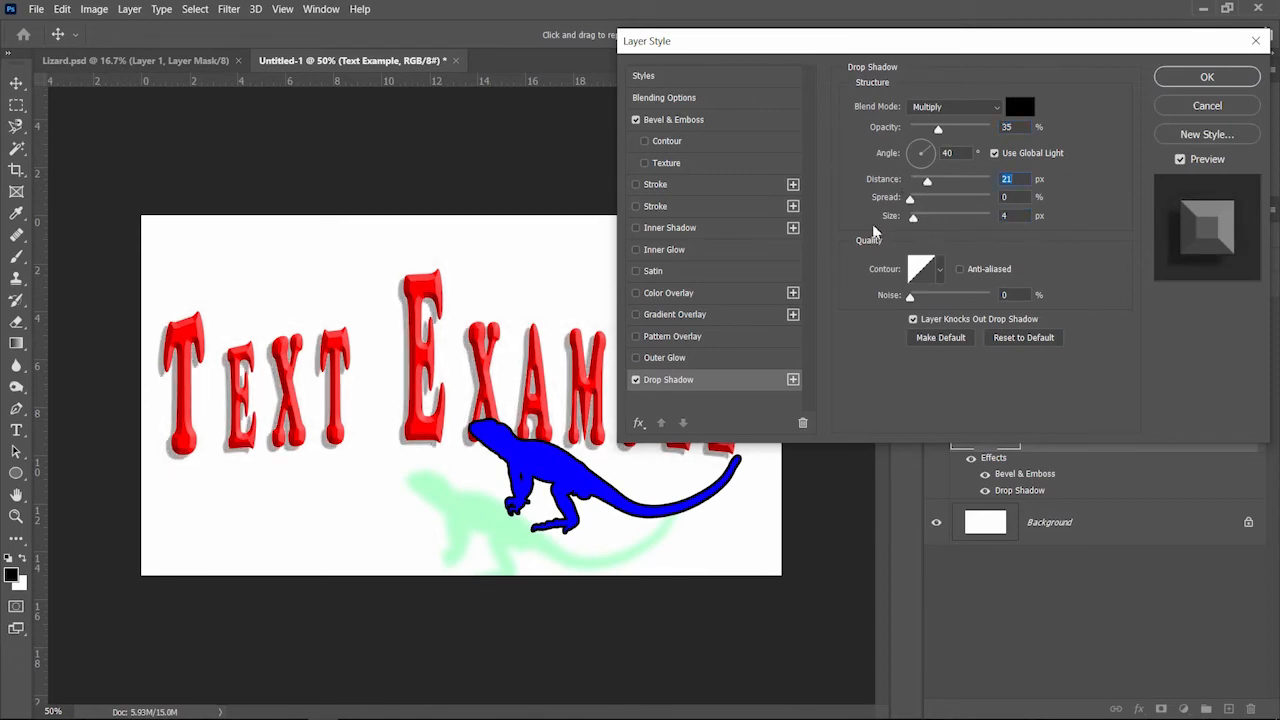
Add an outer glow to the text, reset it to default, and set its size to 38 px and spread to 21%
{"action": "left_click", "coordinate": [666, 360]}
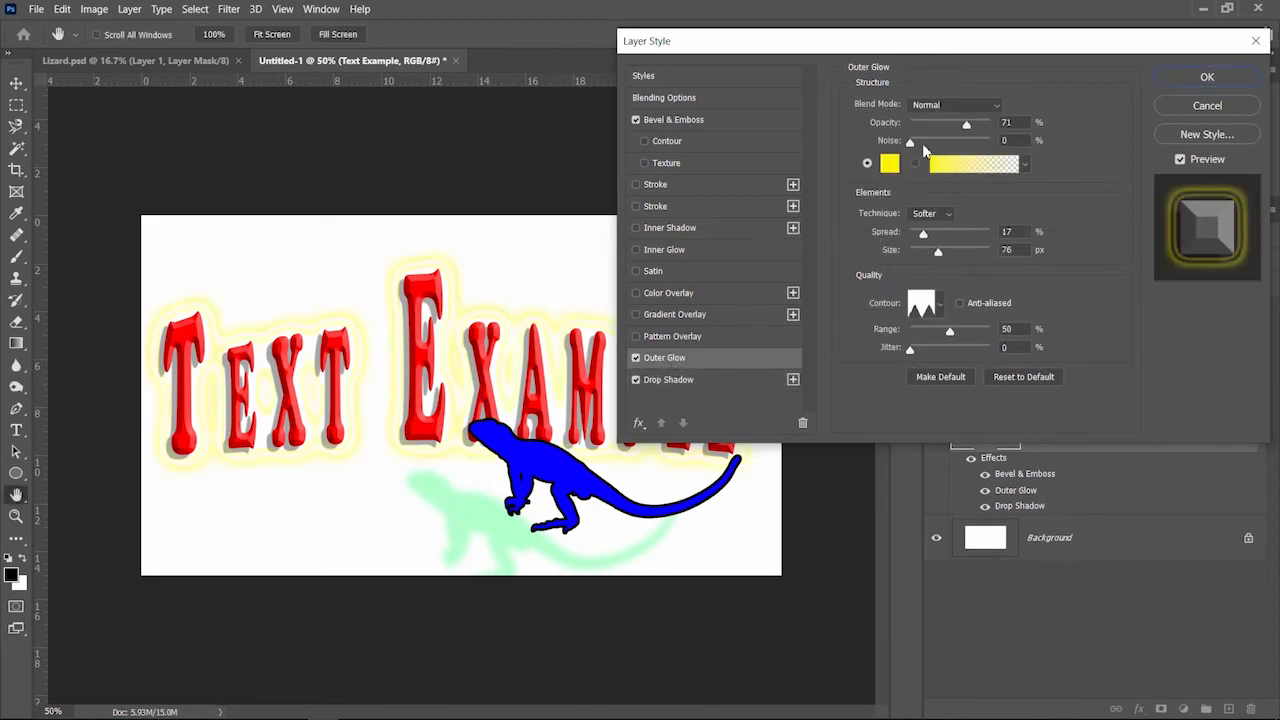
{"action": "left_click", "coordinate": [1008, 372]}
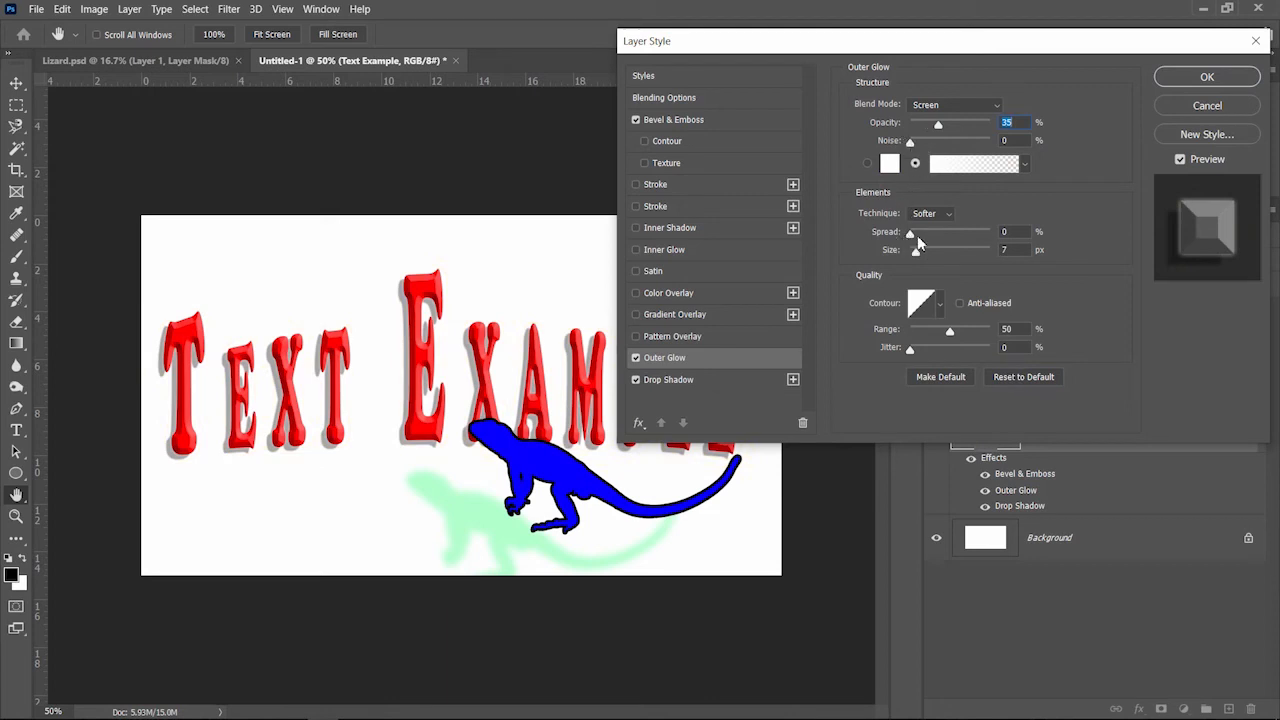
{"action": "left_click_drag", "start_coordinate": [915, 250], "coordinate": [928, 255]}
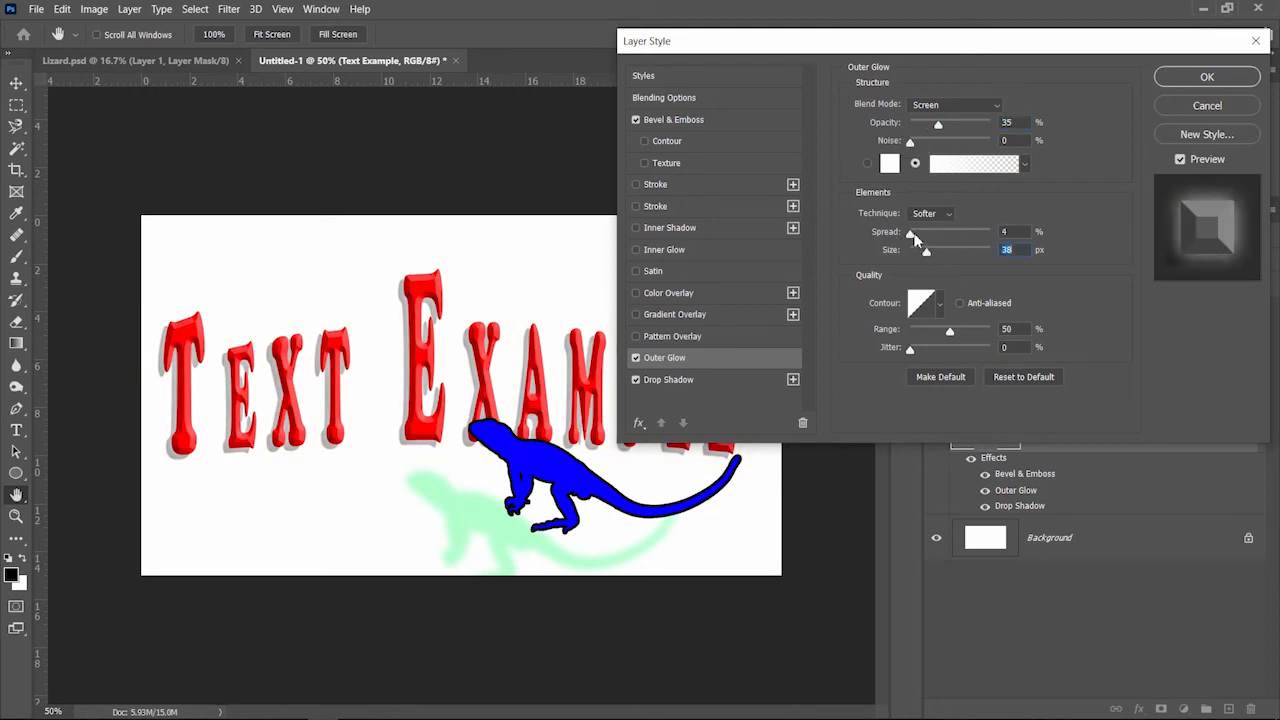
{"action": "left_click_drag", "start_coordinate": [911, 234], "coordinate": [927, 238]}
Give the outer glow the rainbow spectrum gradient and set its blend mode to Normal
{"action": "left_click", "coordinate": [1025, 164]}
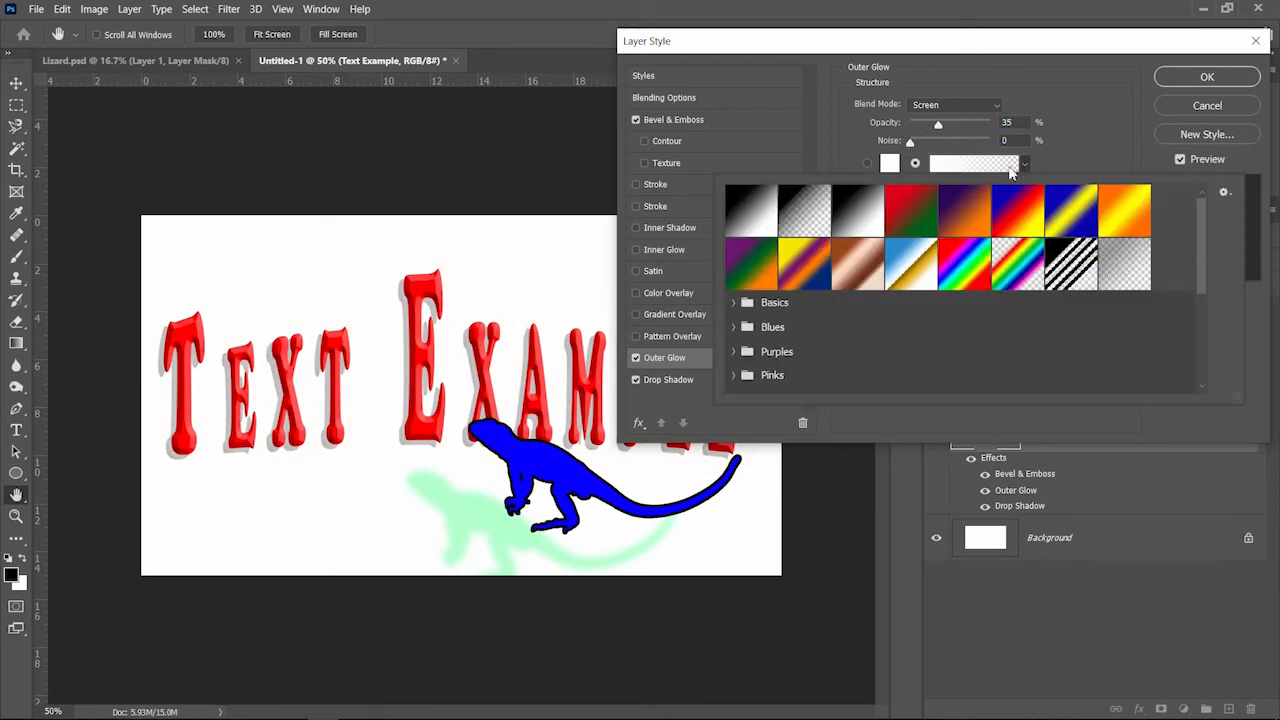
{"action": "left_click", "coordinate": [963, 266]}
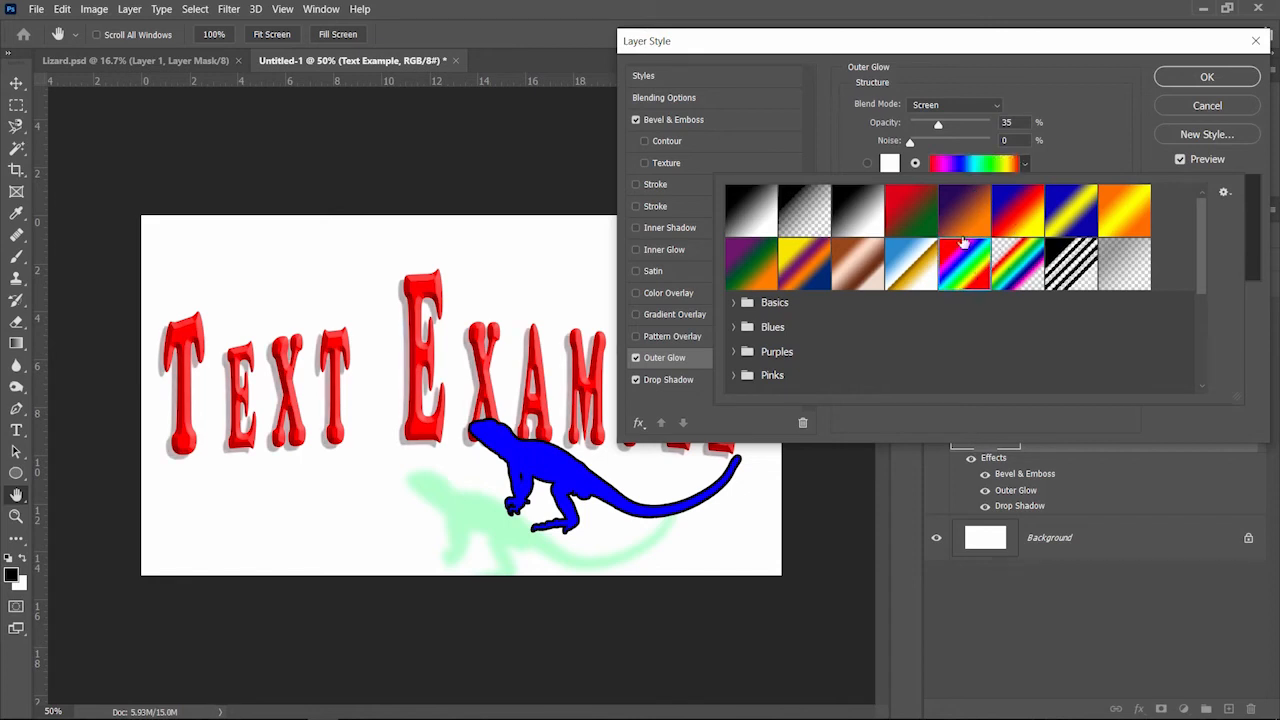
{"action": "left_click", "coordinate": [1135, 134]}
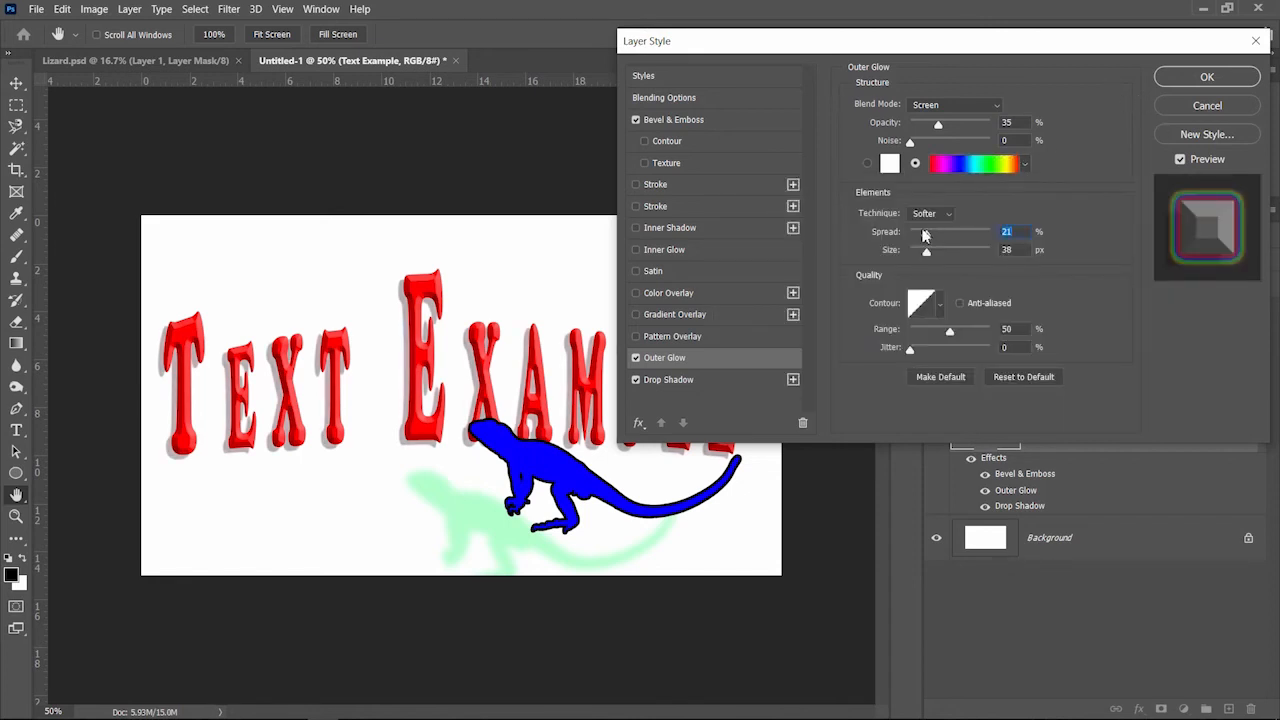
{"action": "left_click", "coordinate": [931, 108]}
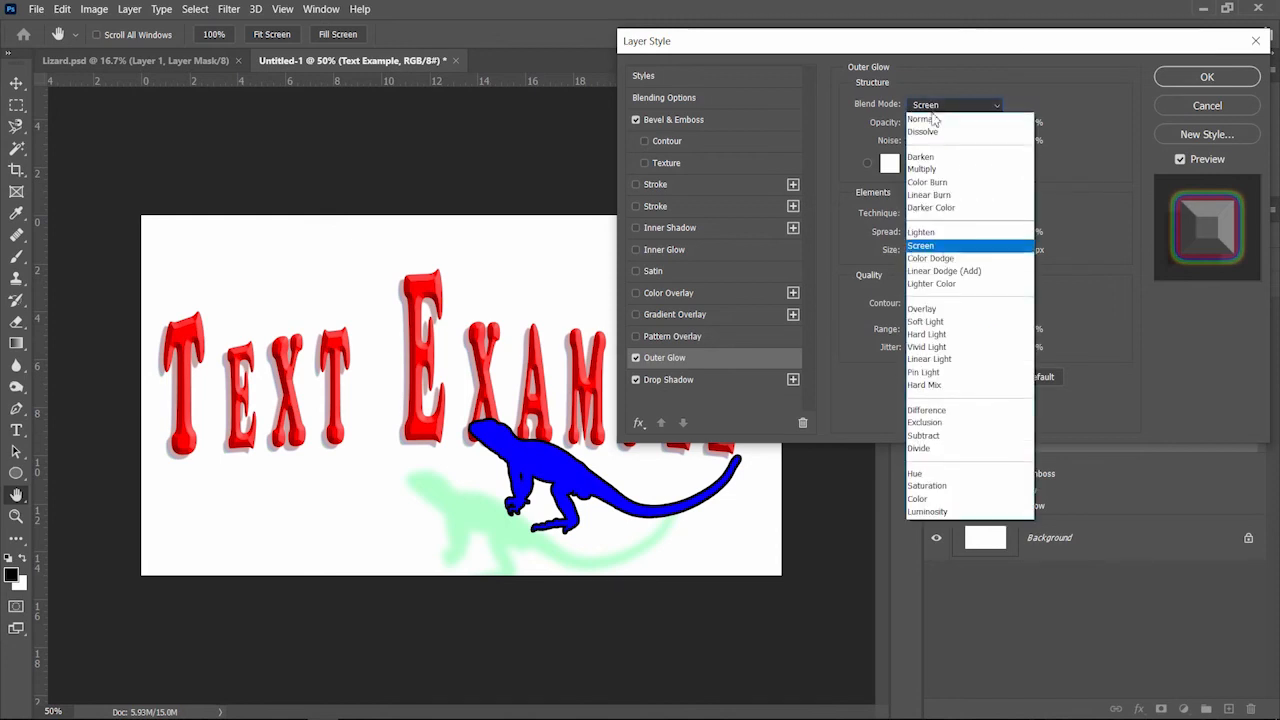
{"action": "left_click", "coordinate": [930, 112]}
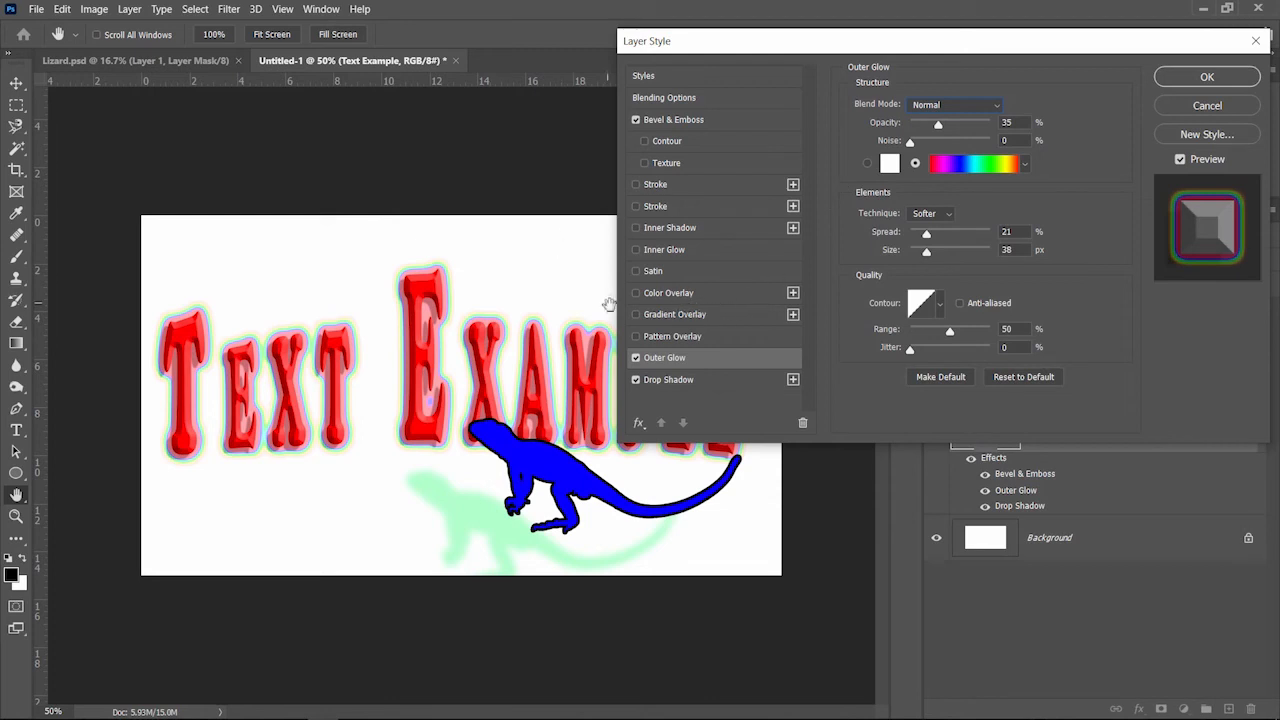
Enable both the black and the cyan stroke on the text and apply the layer styles
{"action": "left_click", "coordinate": [636, 184]}
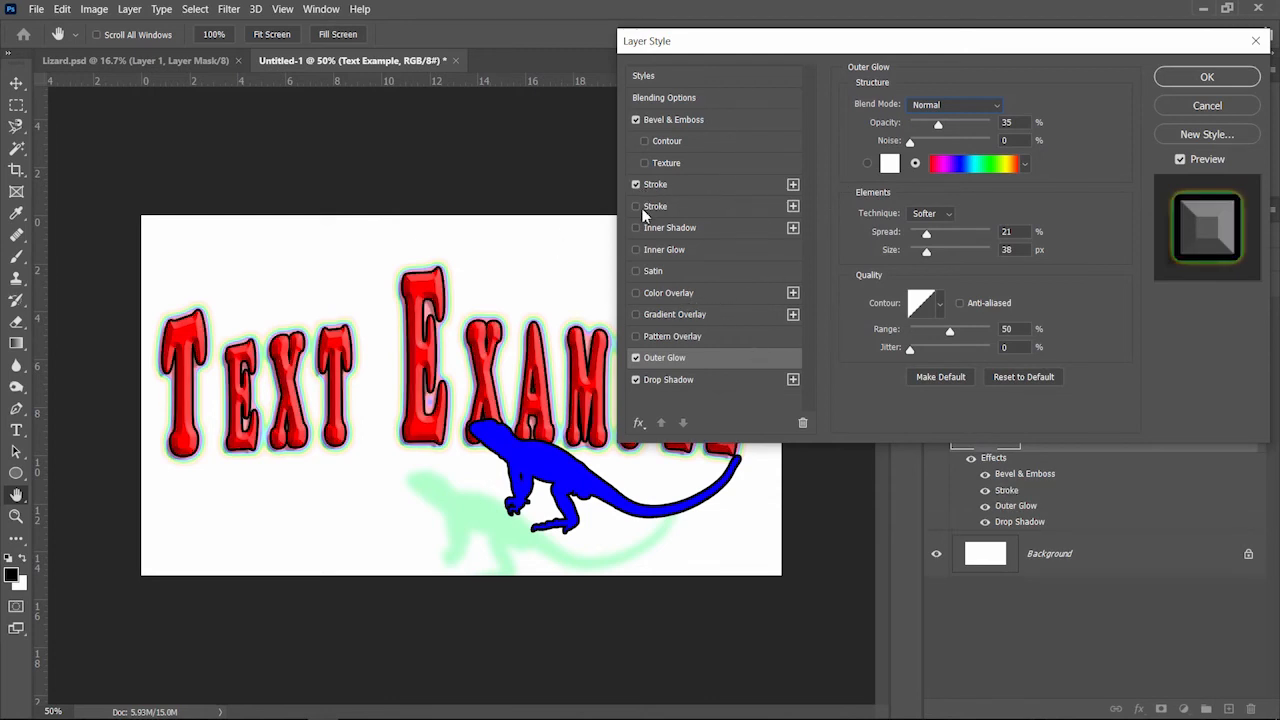
{"action": "left_click", "coordinate": [636, 206]}
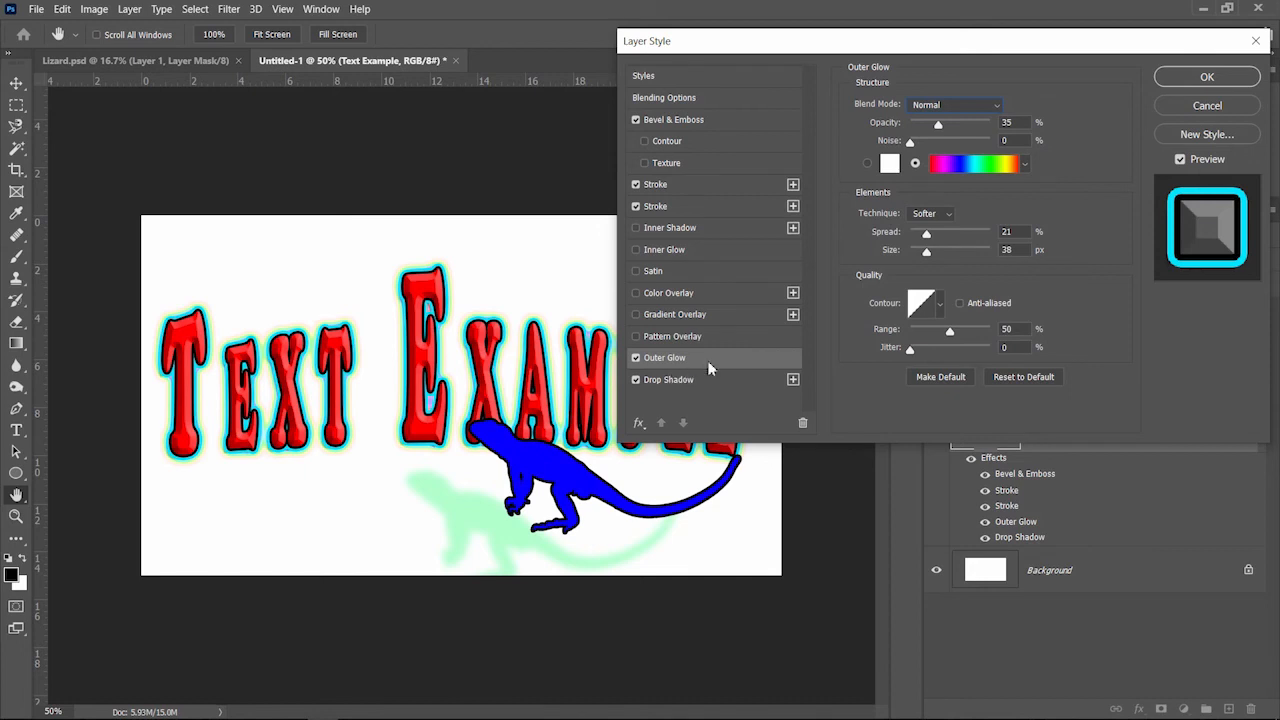
{"action": "left_click", "coordinate": [1200, 82]}
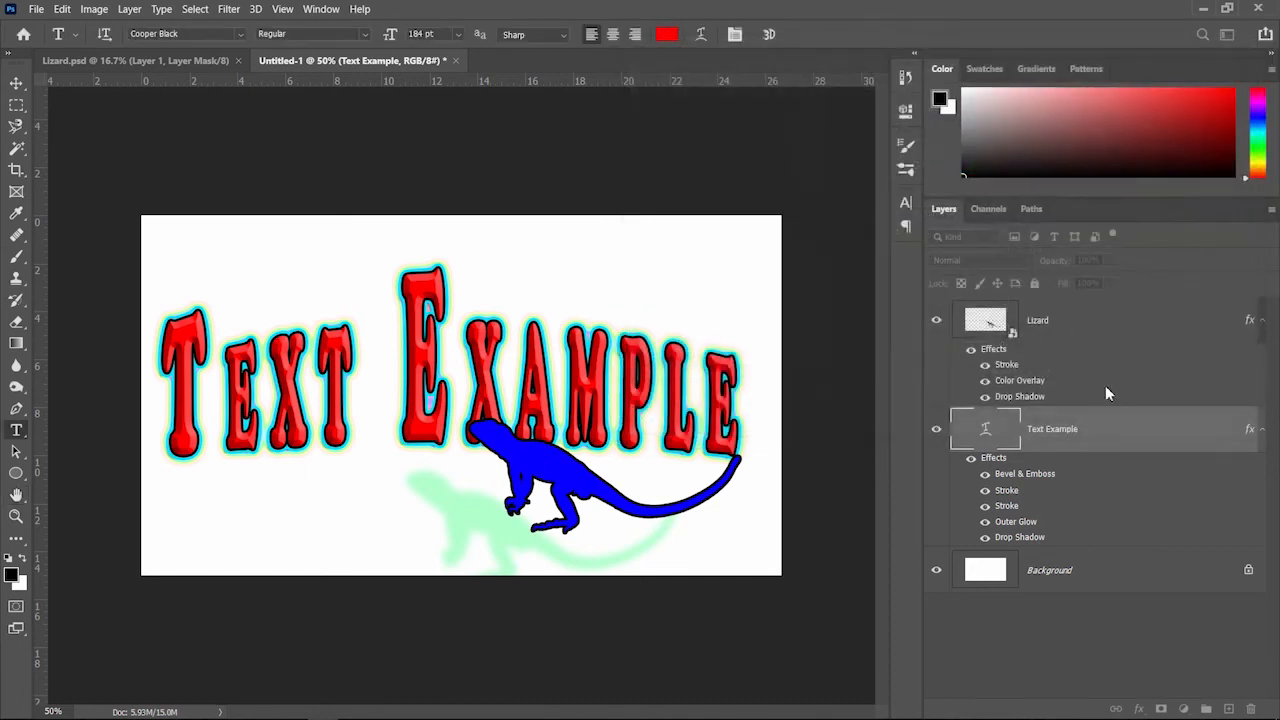
Hide and reshow the Lizard layer's Color Overlay, and do the same for all its effects, to compare the look
{"action": "left_click", "coordinate": [986, 382]}
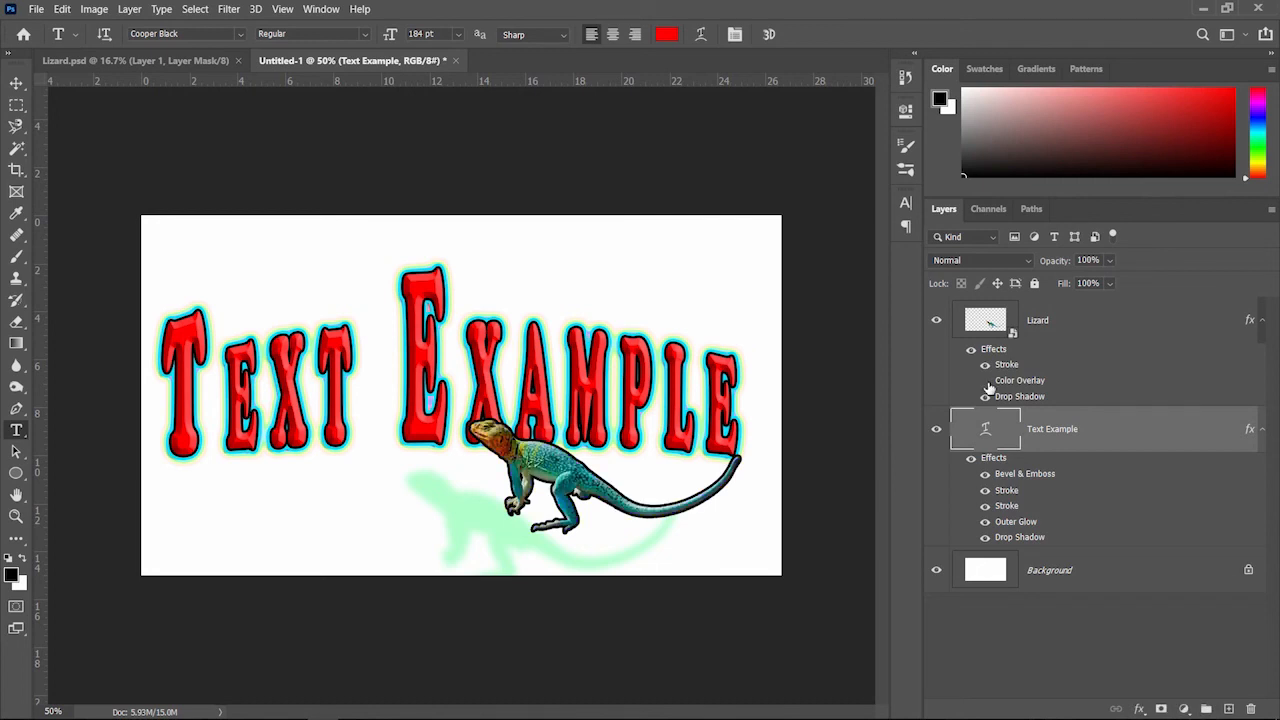
{"action": "left_click", "coordinate": [986, 382]}
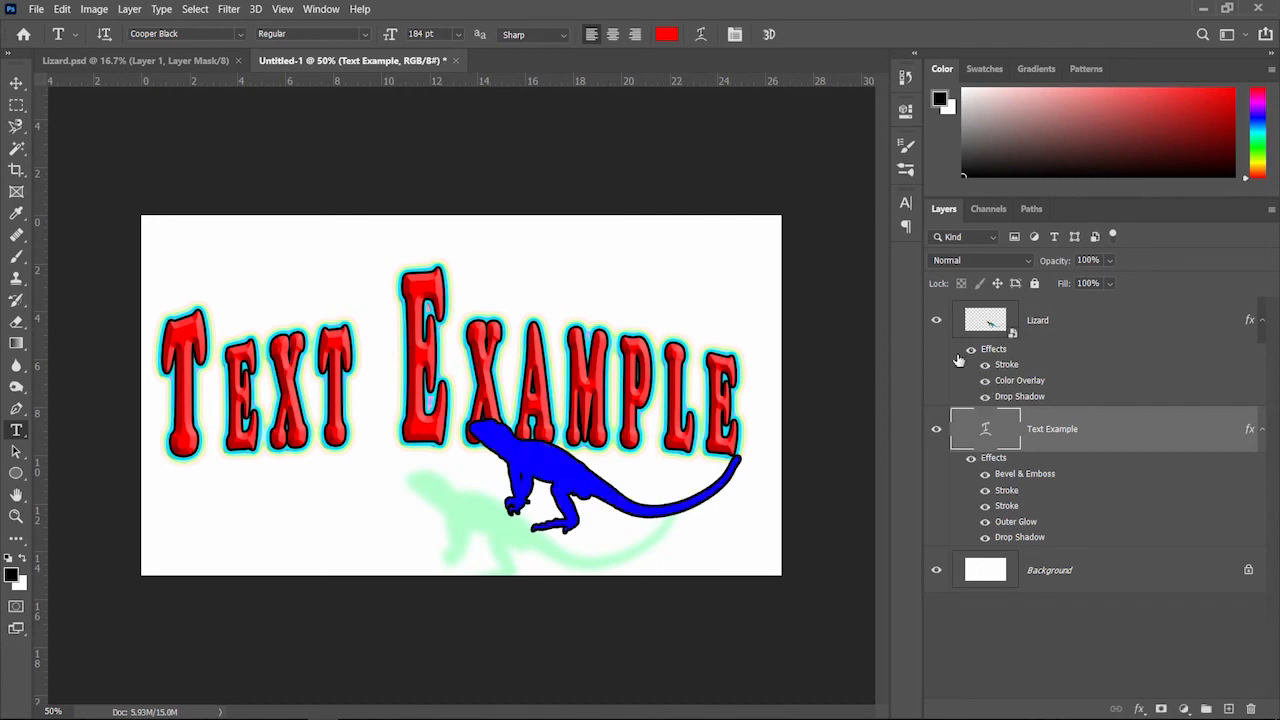
{"action": "left_click", "coordinate": [972, 351]}
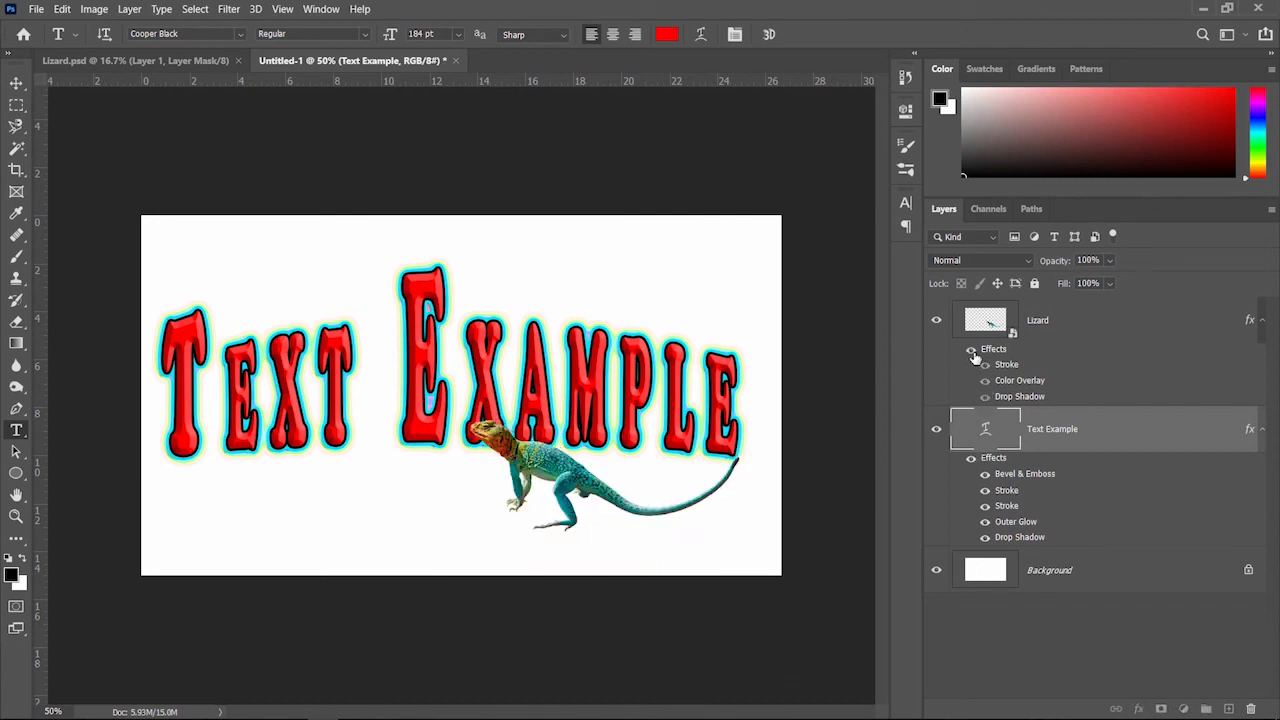
{"action": "left_click", "coordinate": [971, 349]}
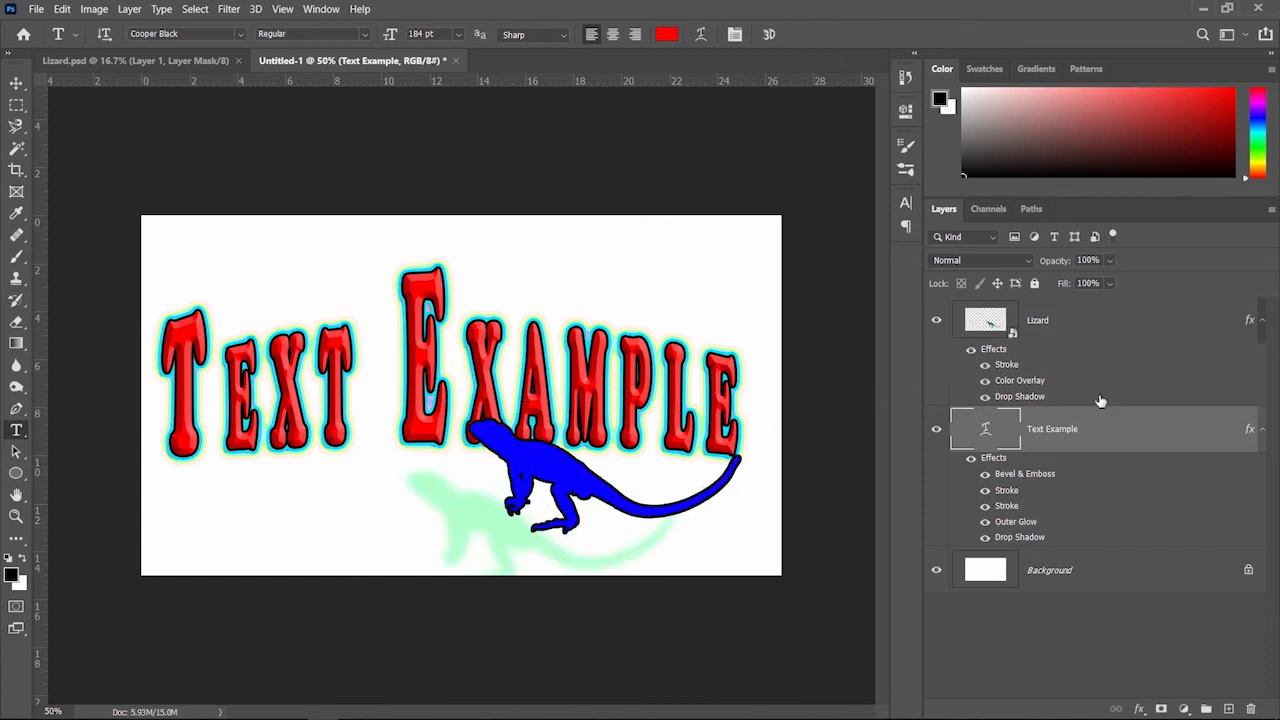
Try copying the Text Example layer's style onto the Lizard layer, and undo the paste
{"action": "right_click", "coordinate": [1250, 432]}
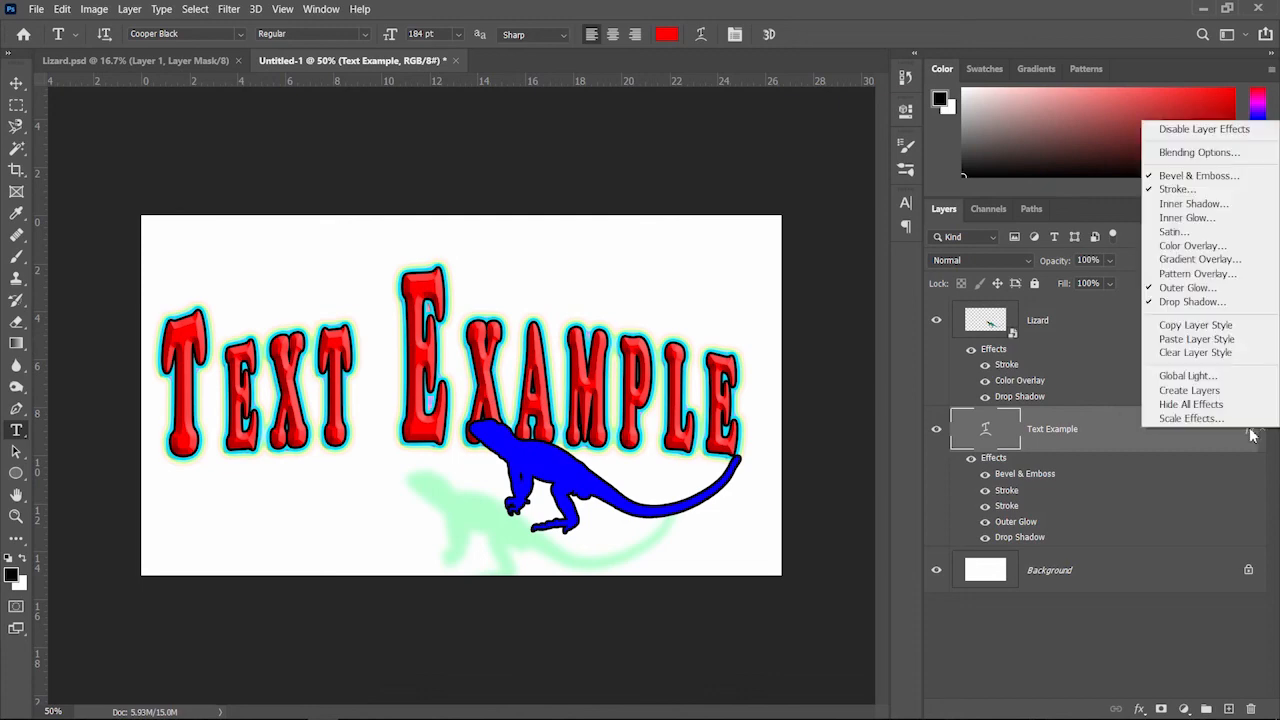
{"action": "left_click", "coordinate": [1198, 330]}
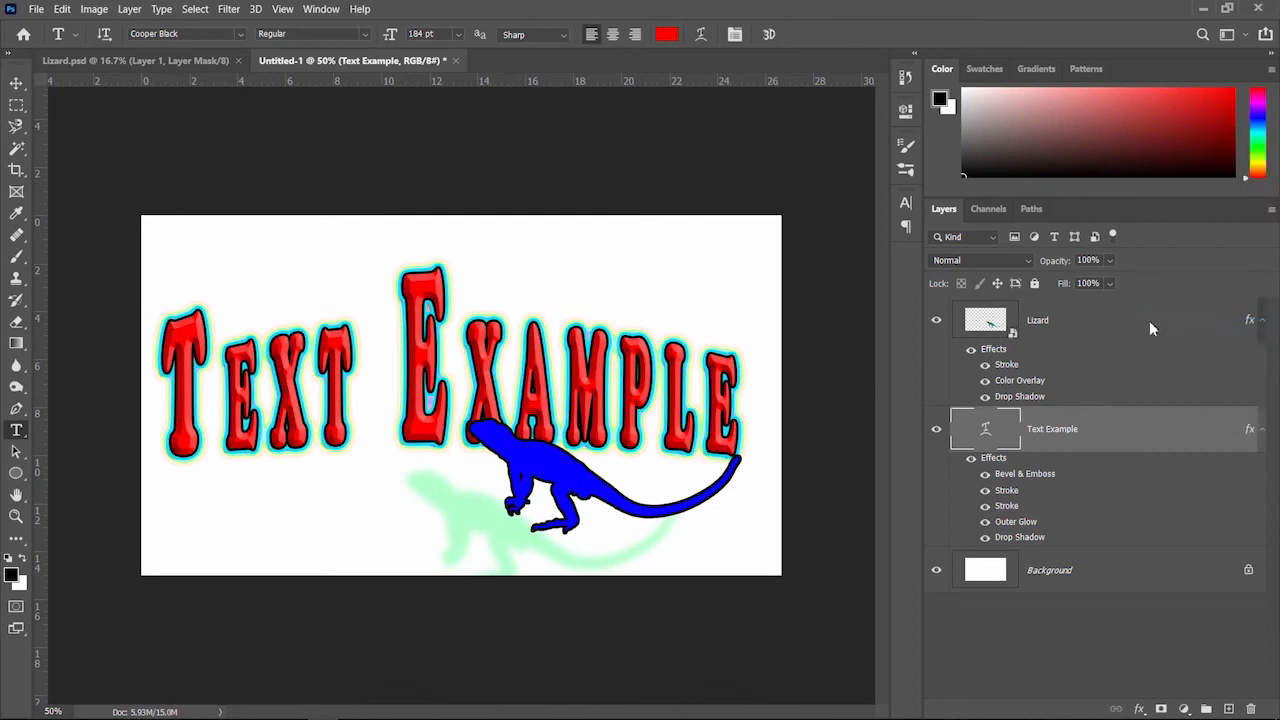
{"action": "right_click", "coordinate": [1149, 320]}
{"action": "left_click", "coordinate": [1027, 450]}
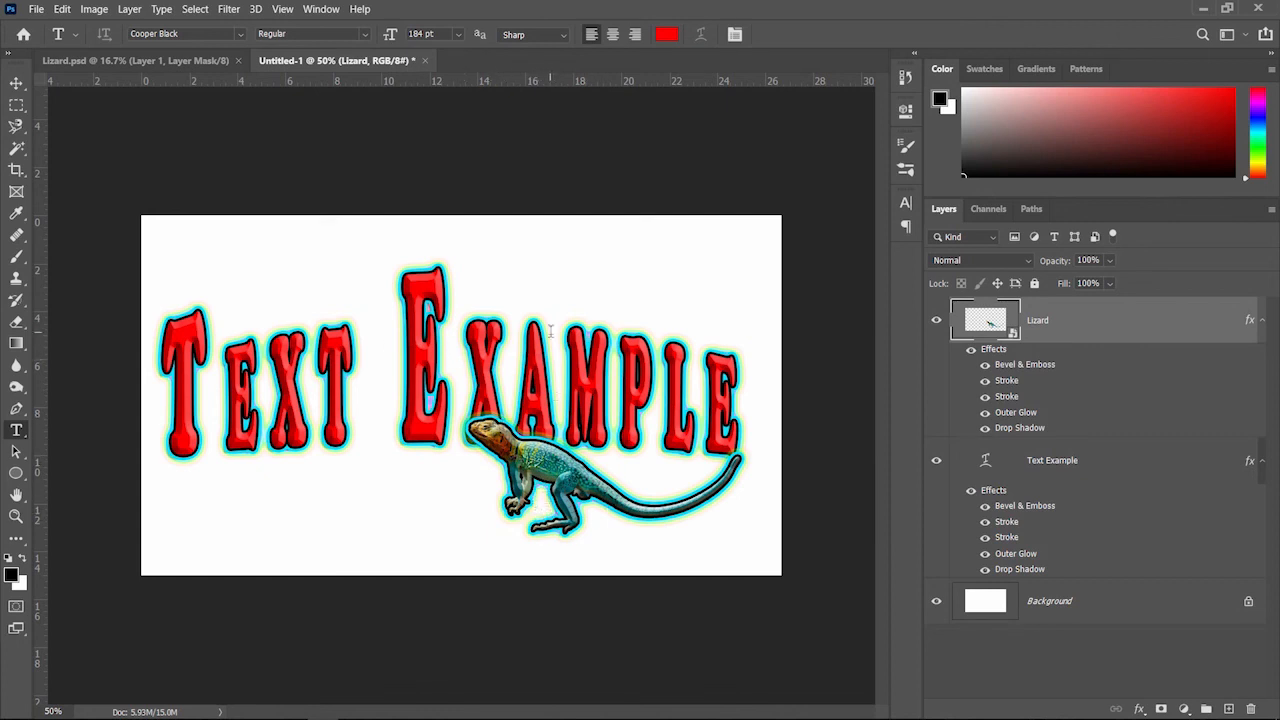
{"action": "key", "text": "ctrl+z"}
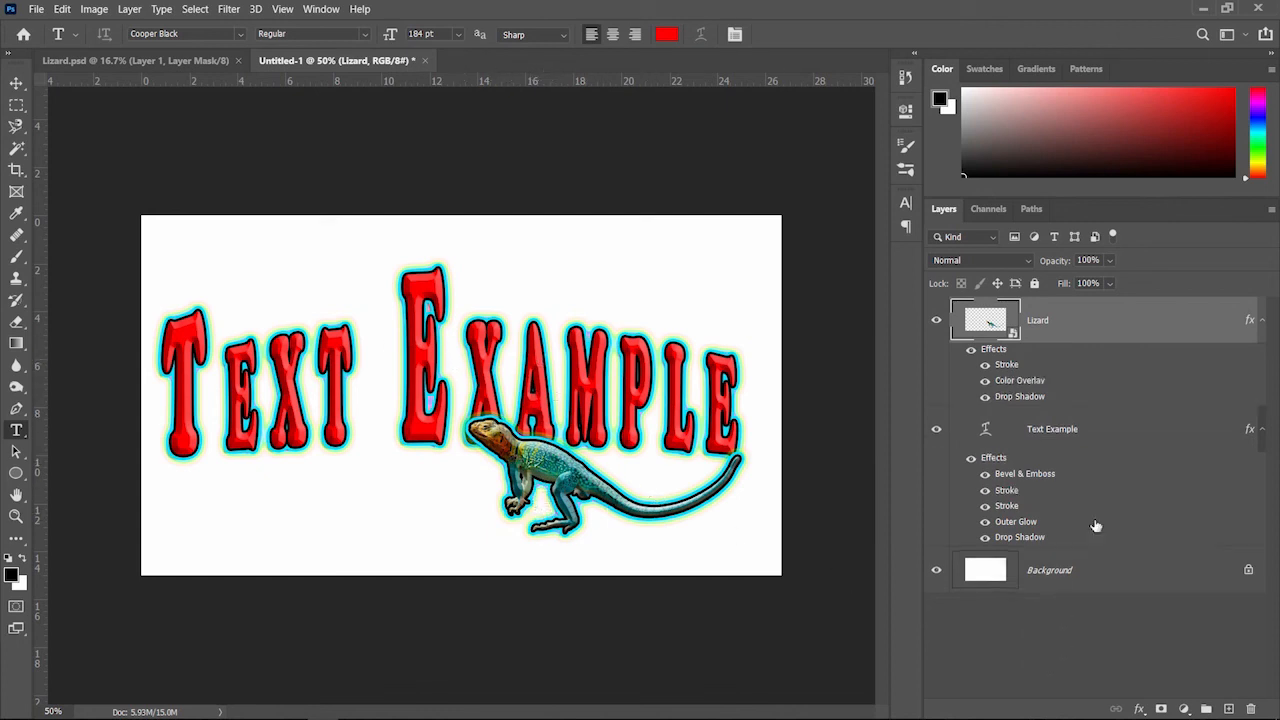
{"action": "mouse_move", "coordinate": [1251, 431]}
{"action": "left_mouse_down"}
{"action": "mouse_move", "coordinate": [1229, 370]}
{"action": "mouse_move", "coordinate": [1240, 334]}
{"action": "mouse_move", "coordinate": [1236, 435]}
{"action": "left_mouse_up"}
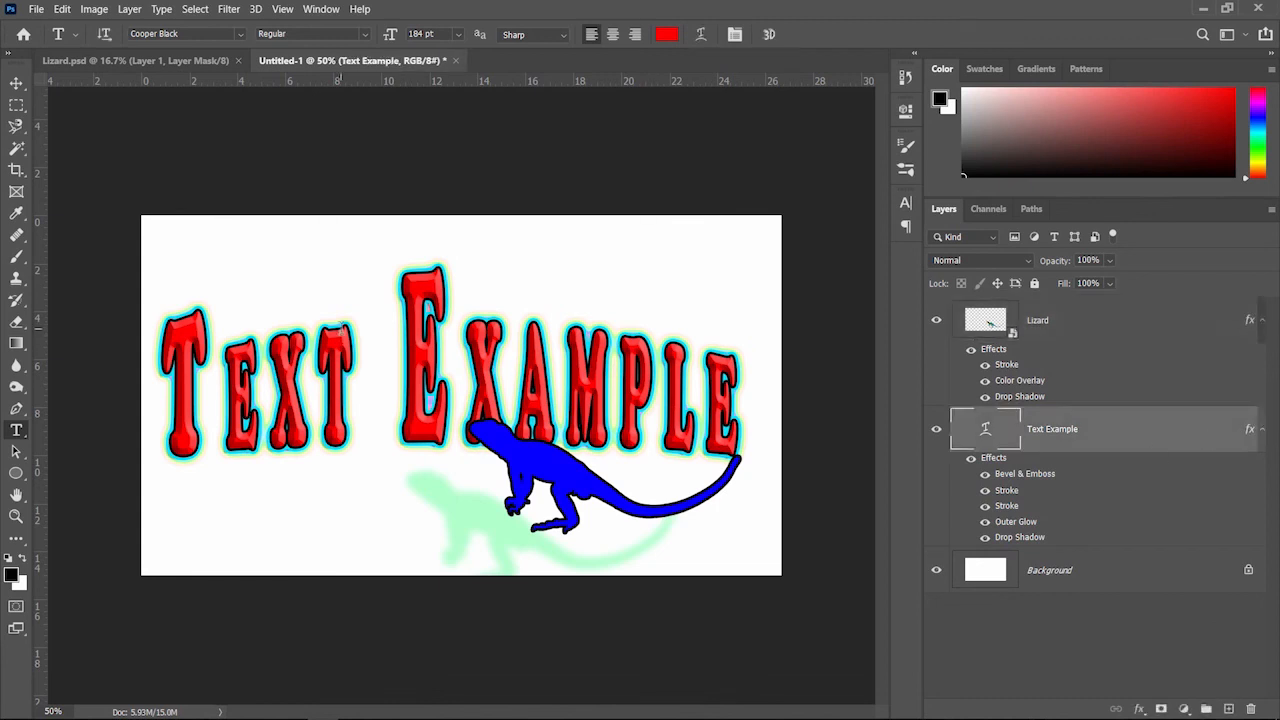